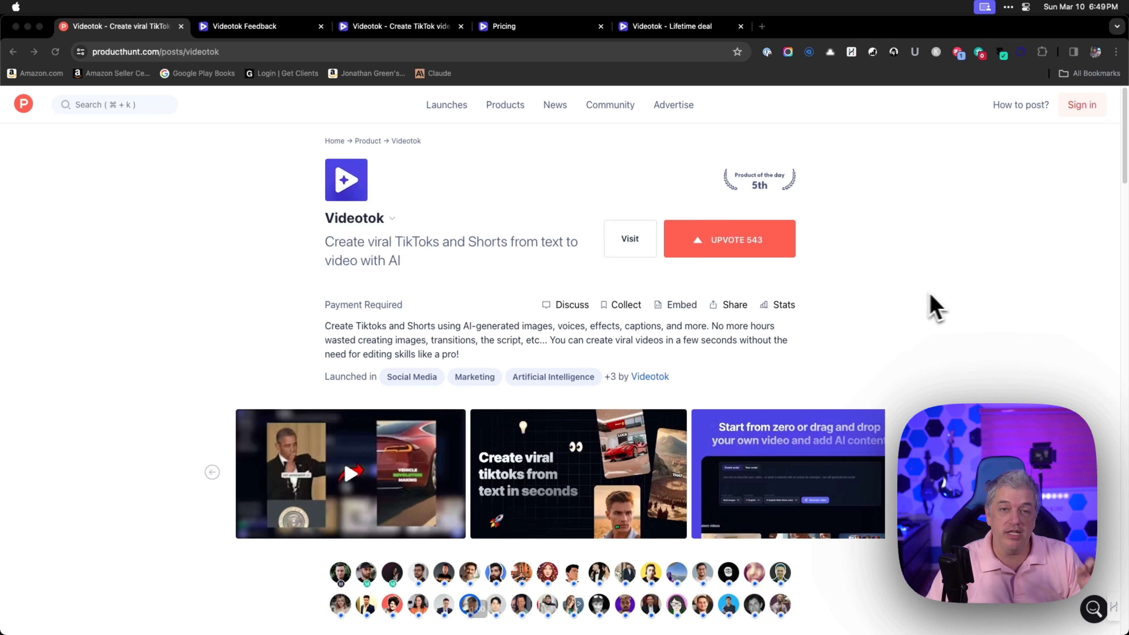
Step: Scroll the Product Hunt post down to the makers' launch comment offering 15% off Videotok Pro
scroll(916, 296, down, 3)
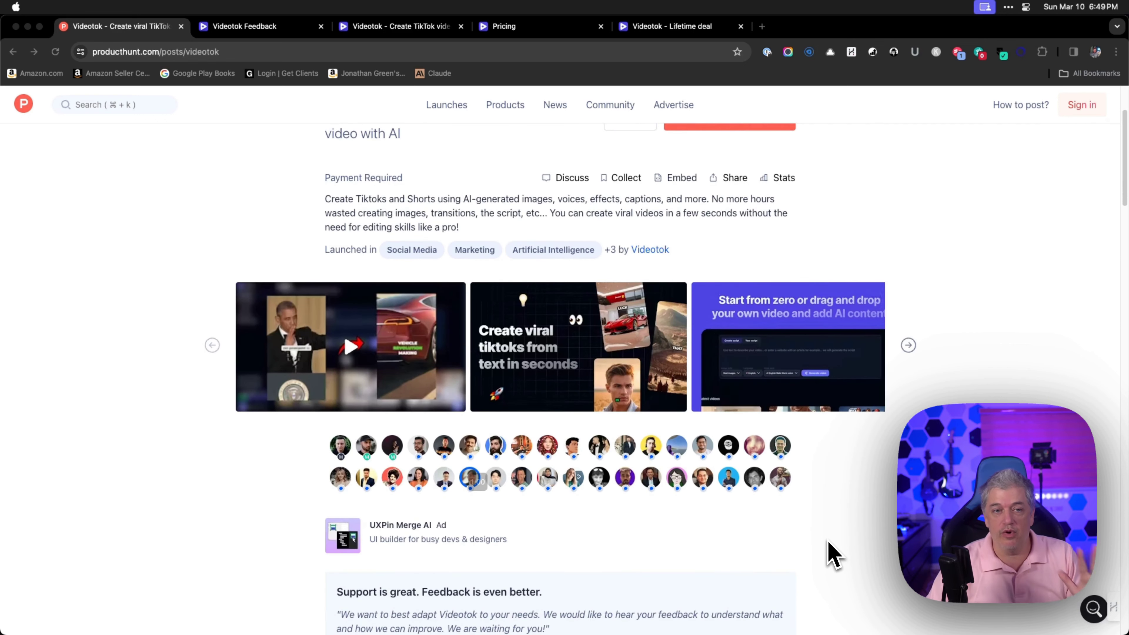
scroll(834, 556, down, 10)
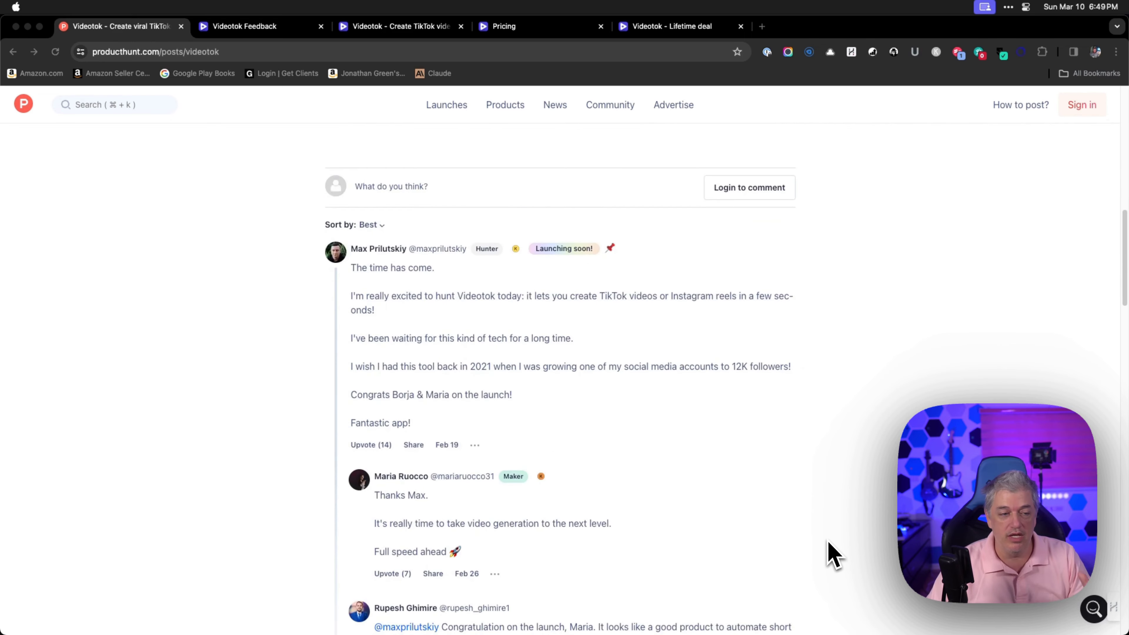
scroll(834, 556, down, 15)
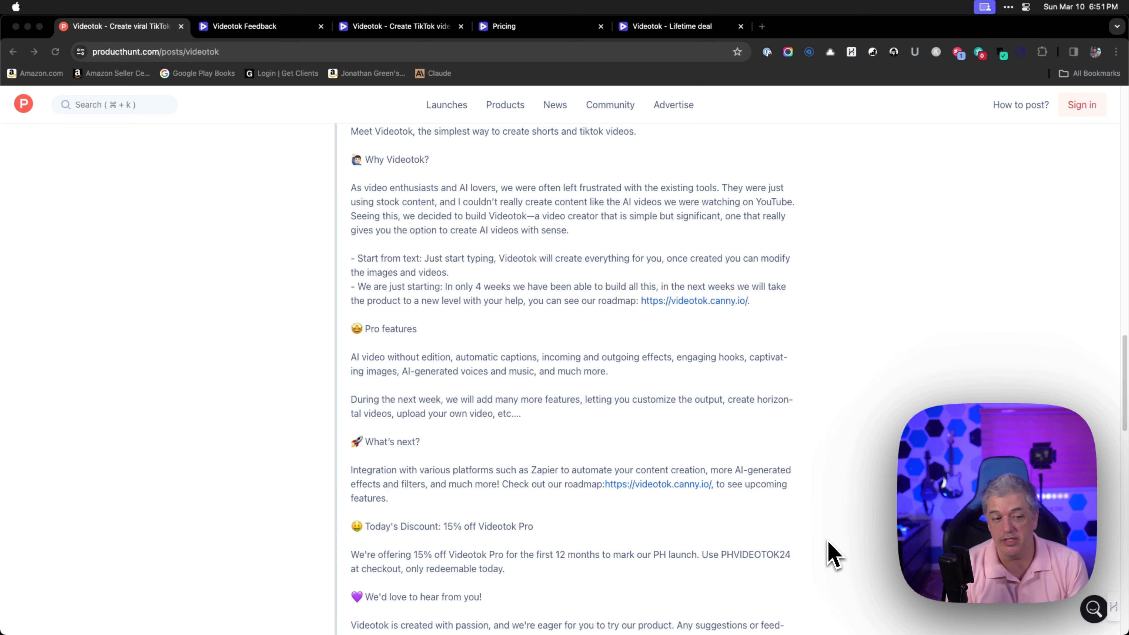
scroll(826, 549, down, 5)
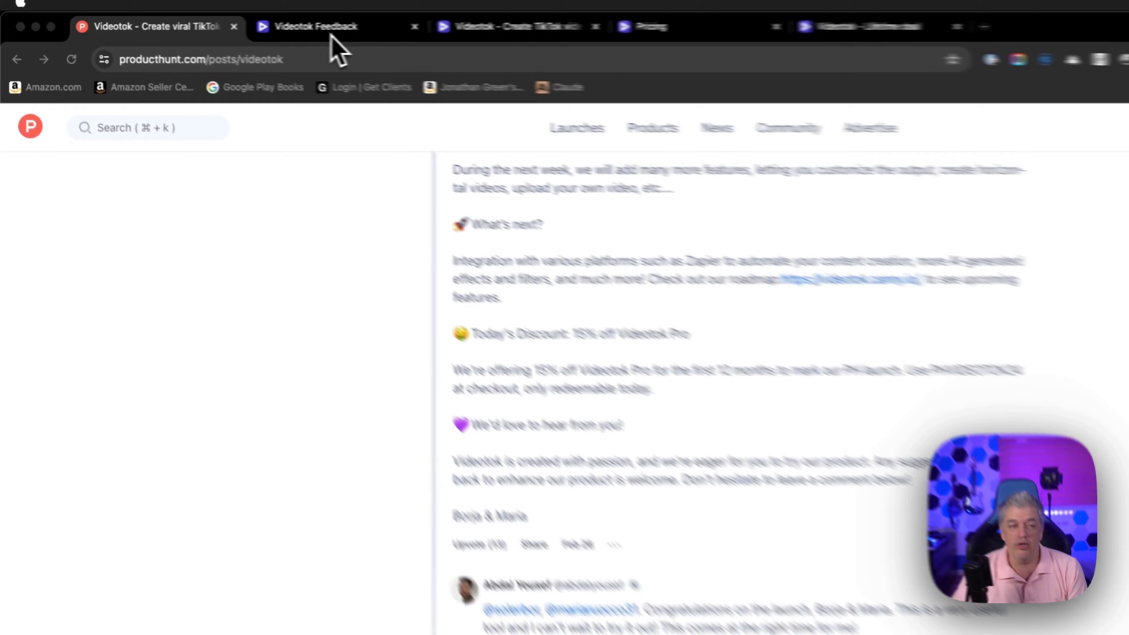
Step: Switch to the Videotok Feedback tab to show the Canny roadmap's Planned, In Progress and Complete columns
click(251, 26)
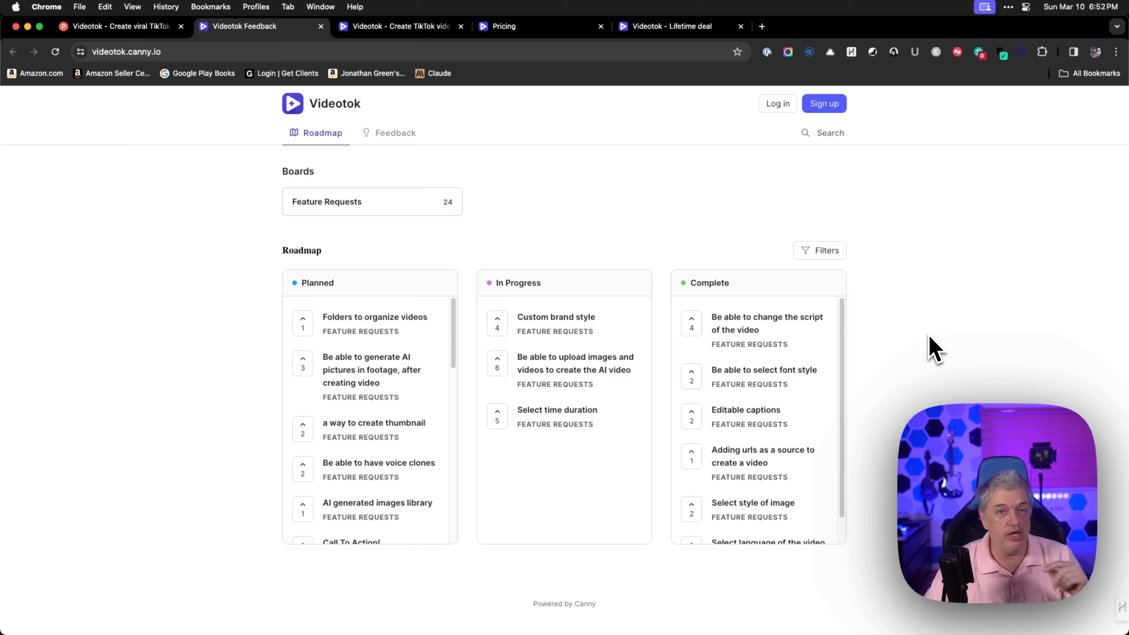
scroll(844, 356, down, 2)
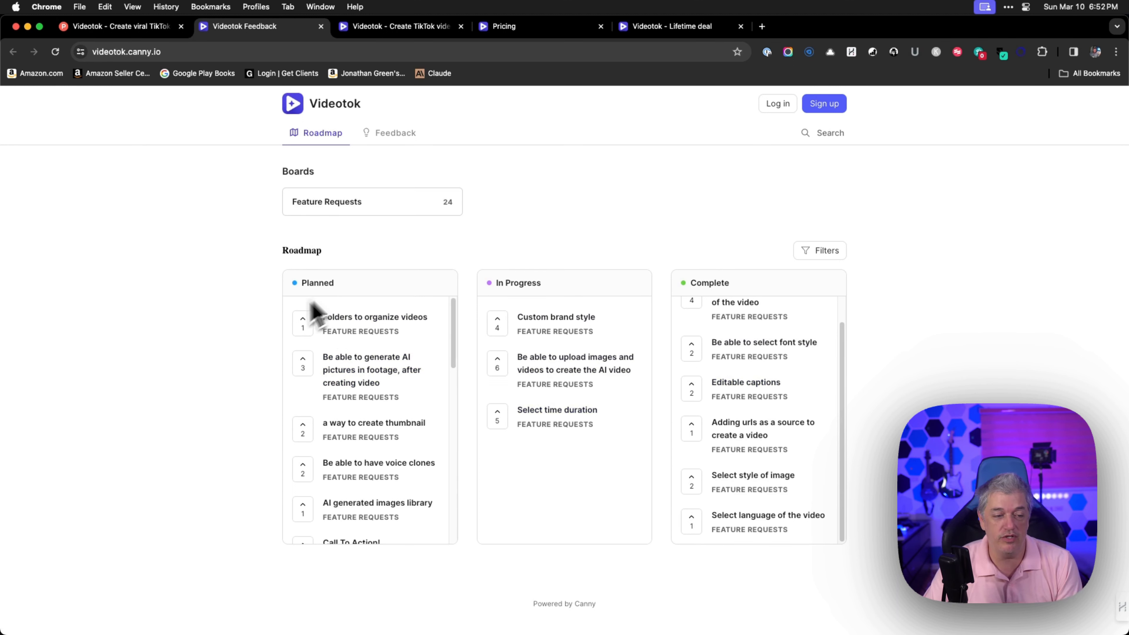
Step: Scroll the Planned column past Zapier, Make and API integration down to 'Ability to add sound effects'
scroll(443, 377, down, 2)
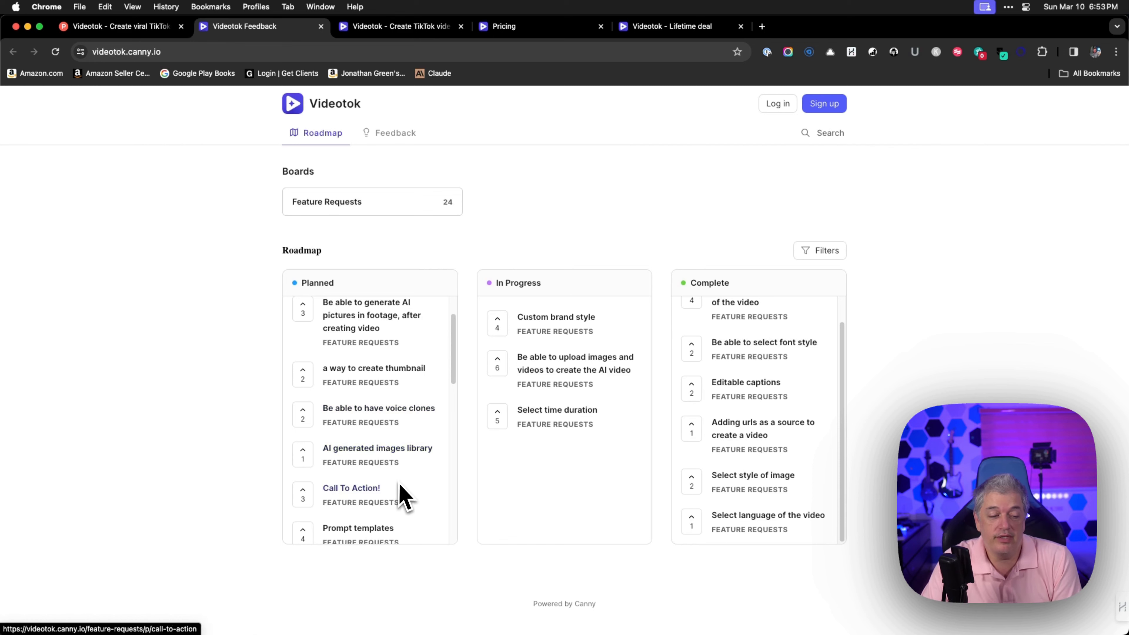
scroll(399, 491, down, 5)
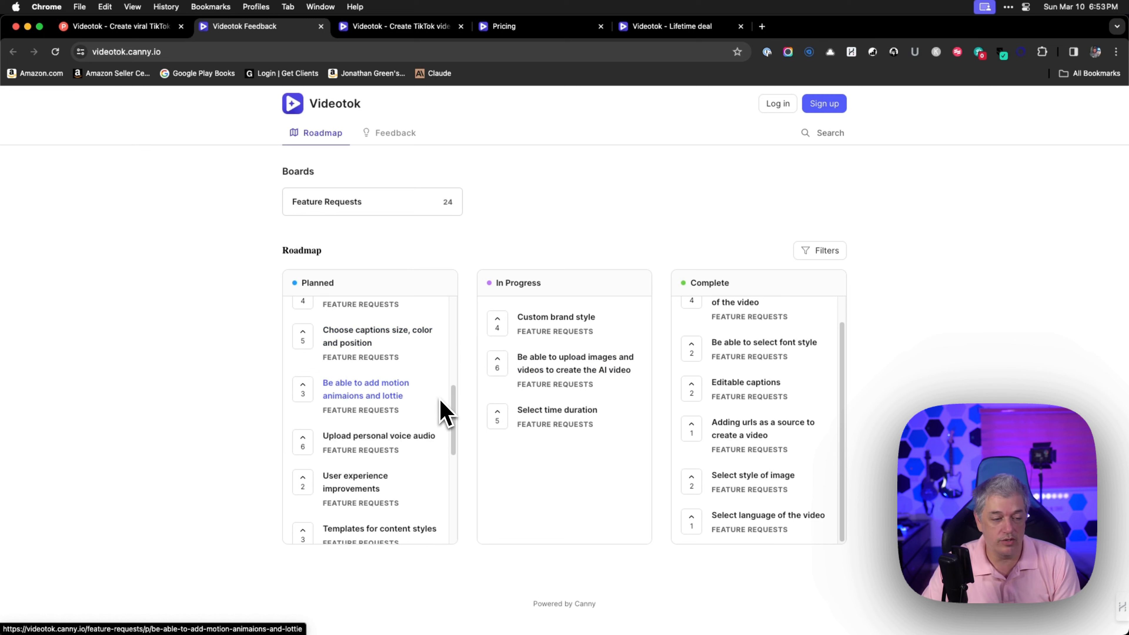
scroll(442, 411, down, 2)
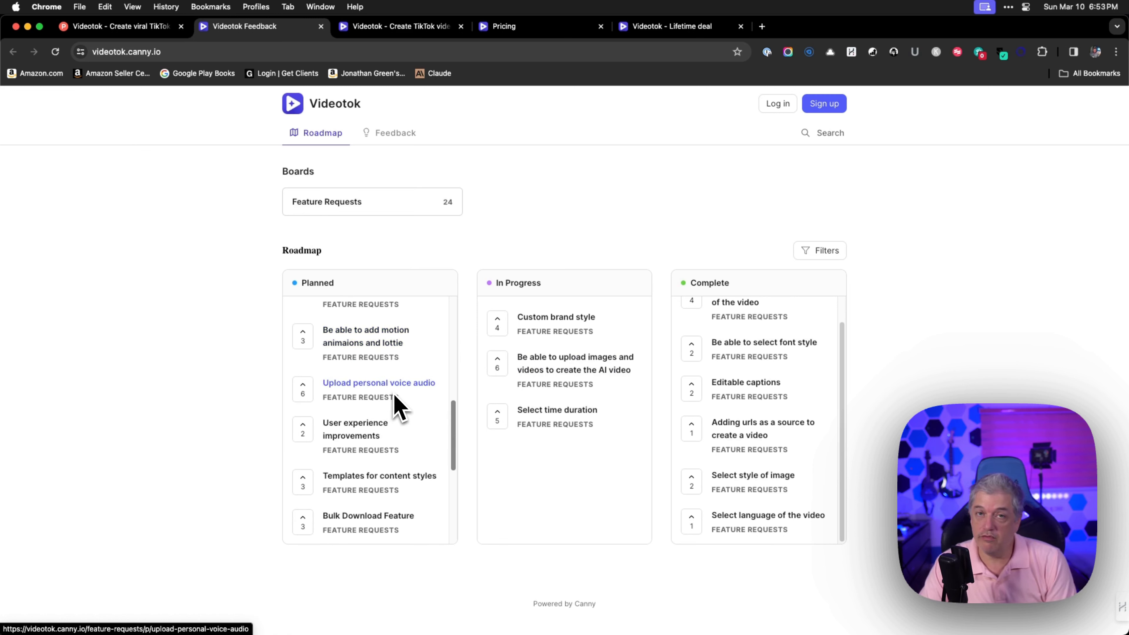
scroll(383, 398, up, 4)
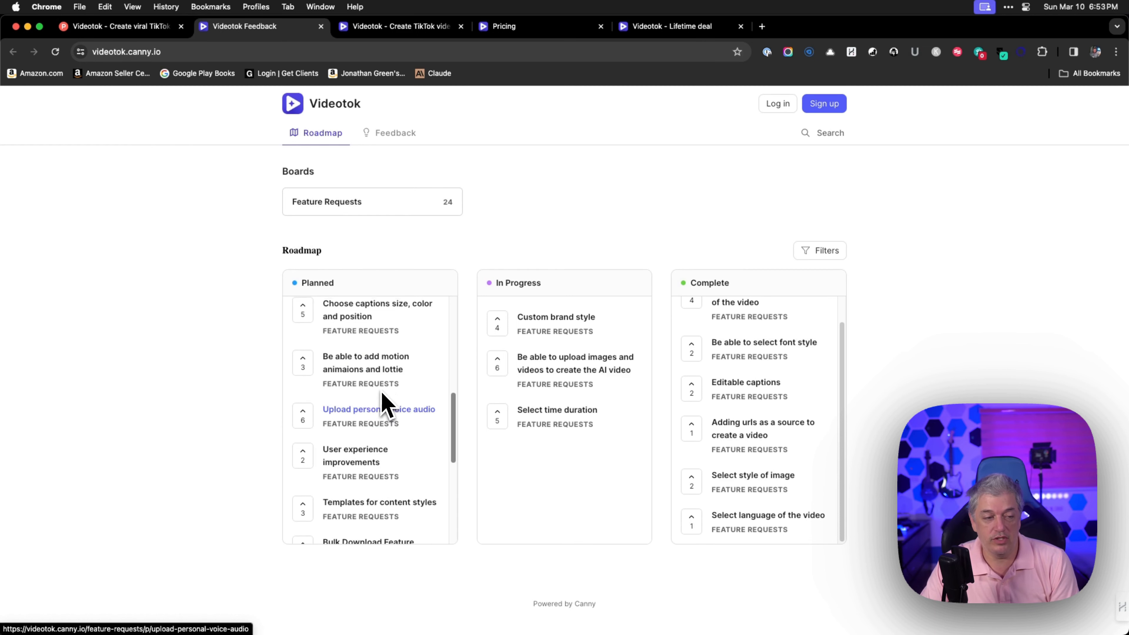
scroll(426, 448, down, 6)
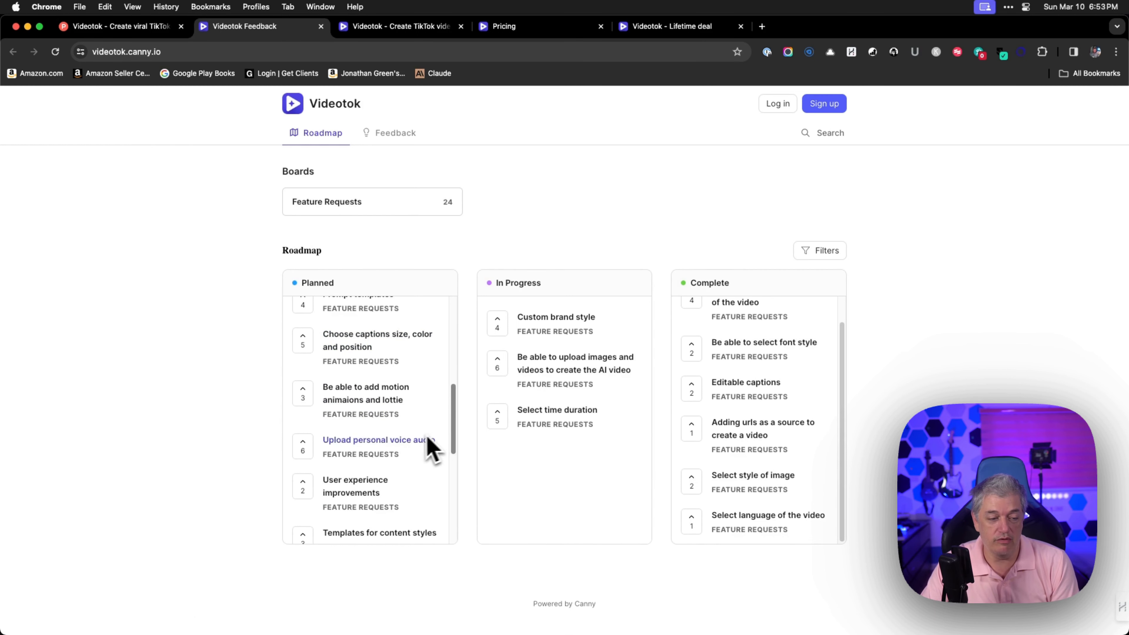
scroll(424, 444, down, 4)
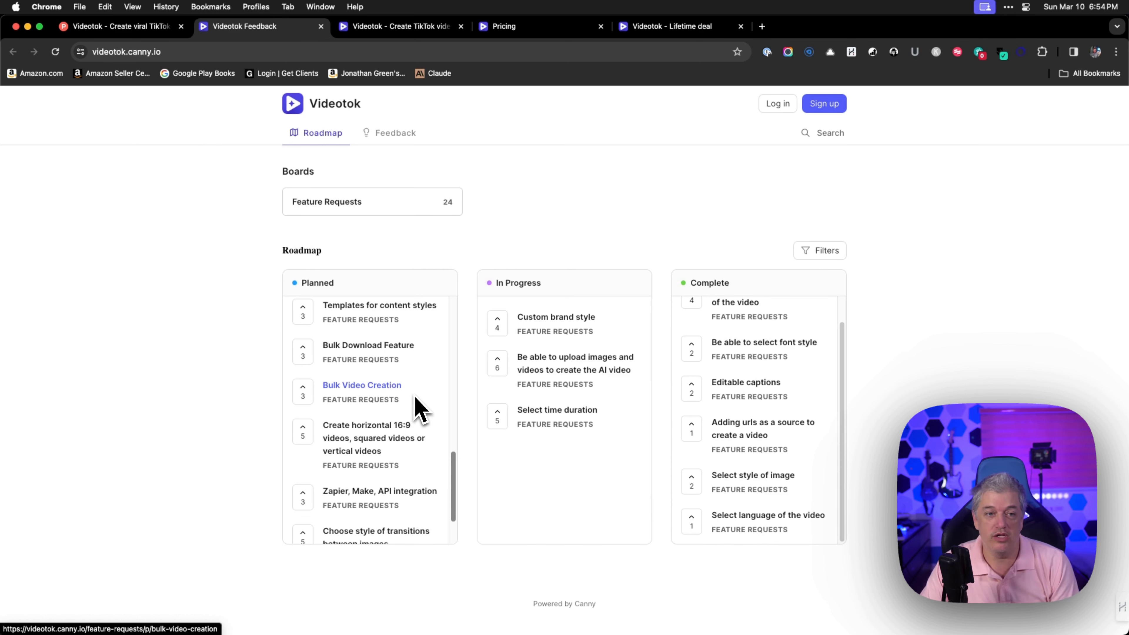
scroll(418, 406, down, 2)
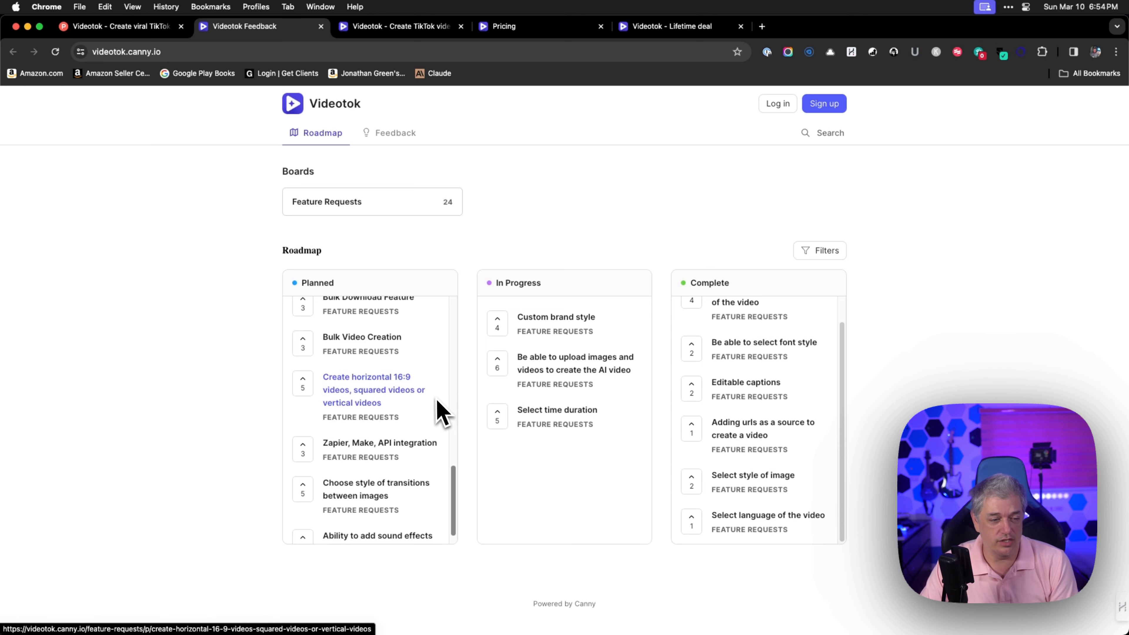
scroll(436, 411, down, 1)
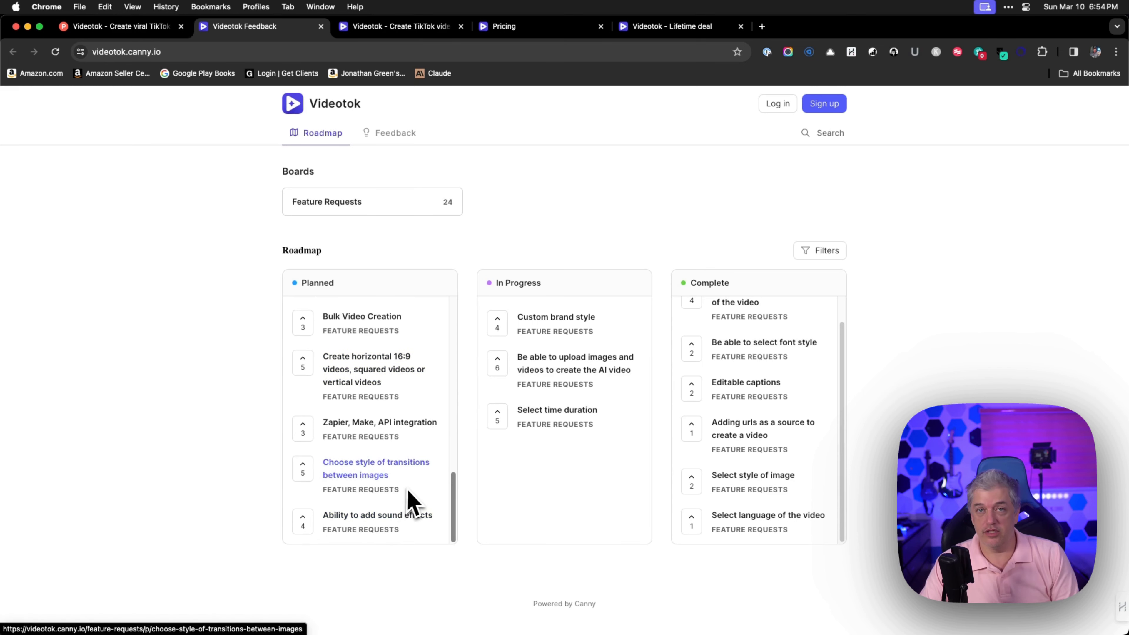
Step: Switch to the videotok.app tab and scroll to the 'Create videos like some of the best creators' gallery
click(402, 27)
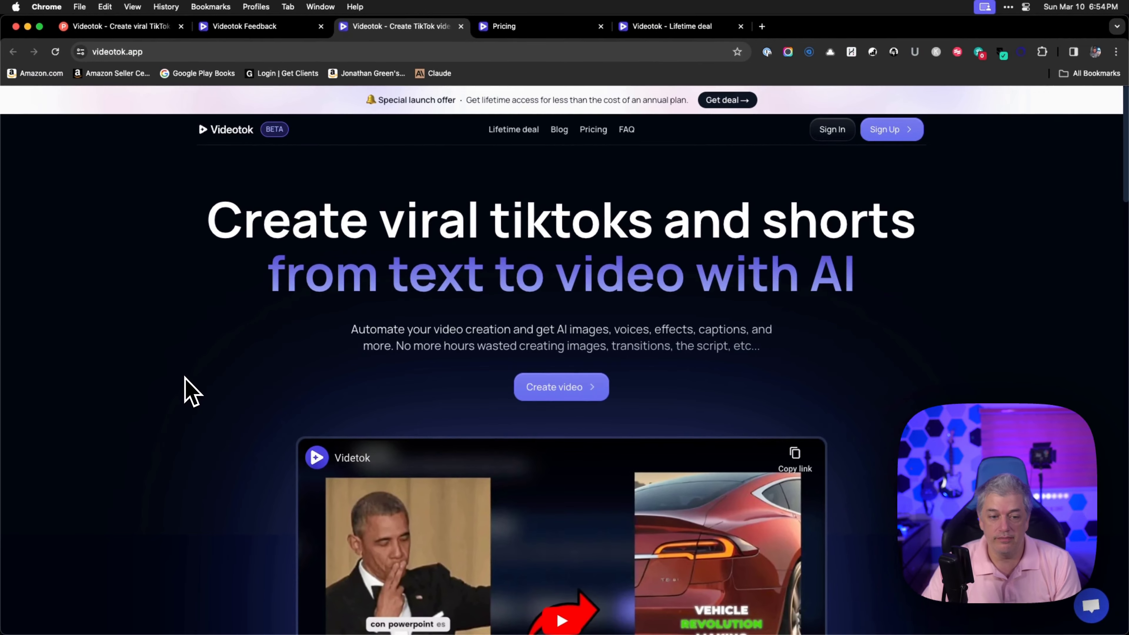
scroll(194, 391, down, 10)
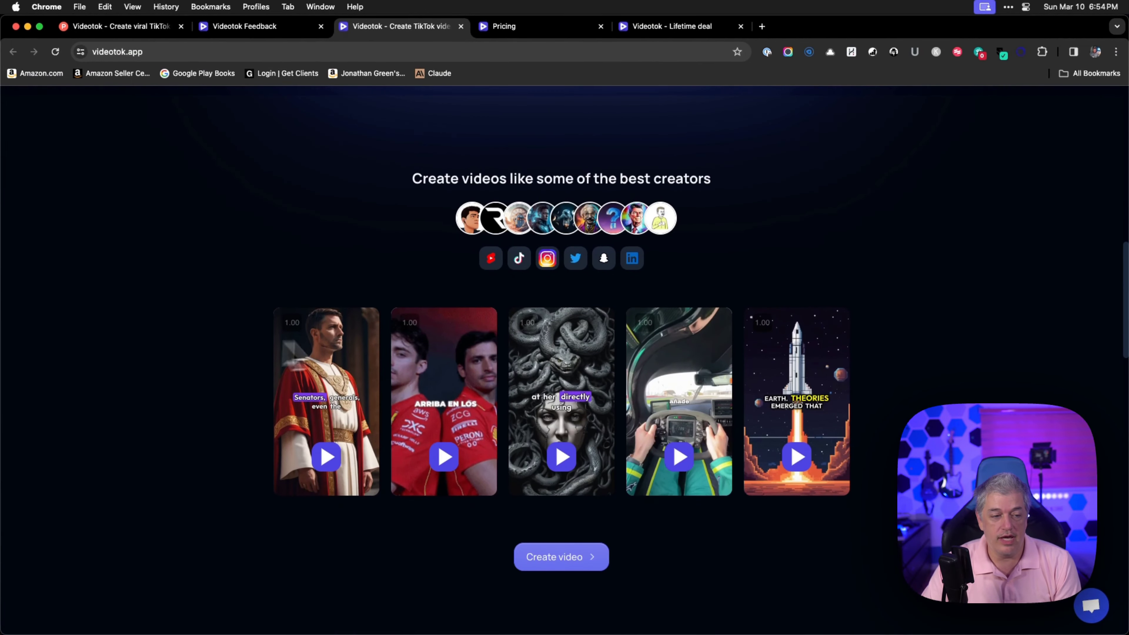
scroll(874, 423, down, 20)
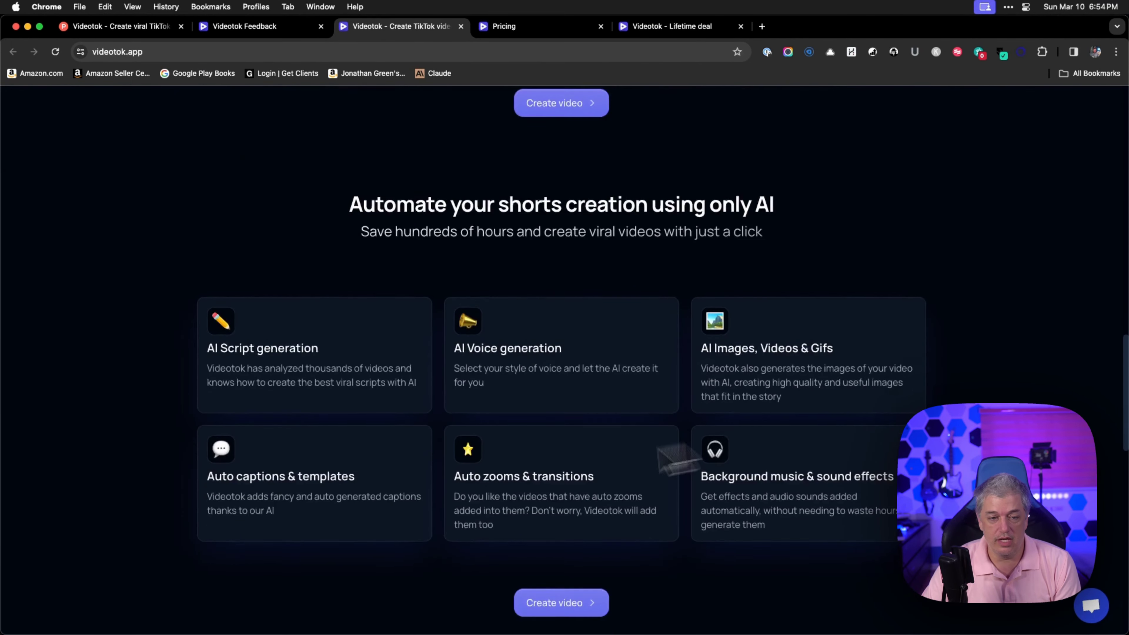
scroll(265, 503, up, 20)
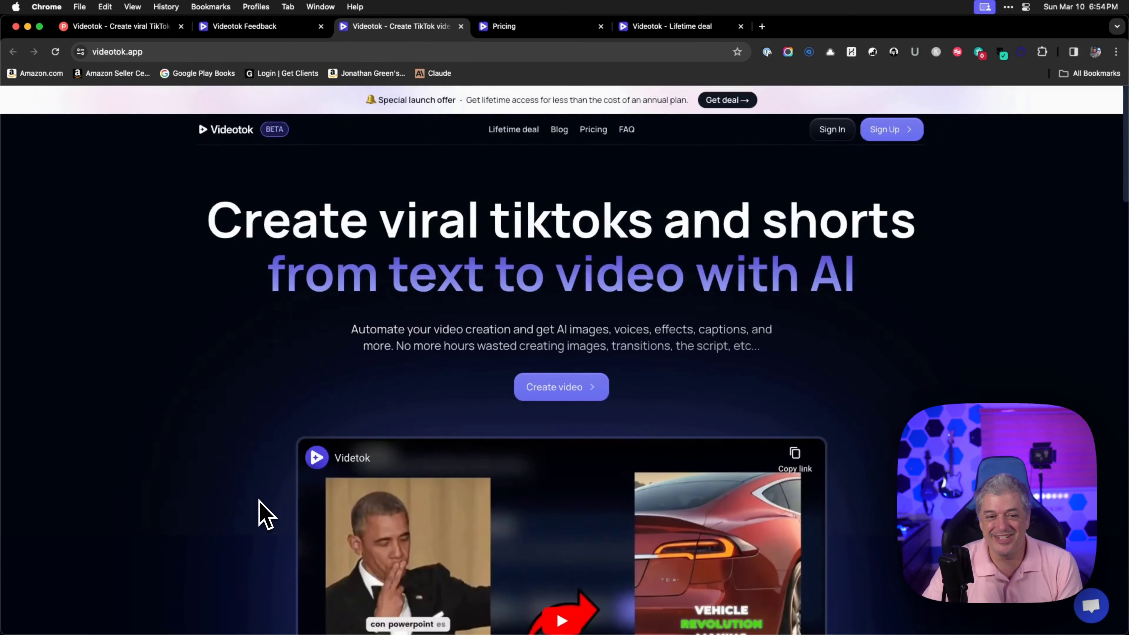
scroll(259, 515, down, 5)
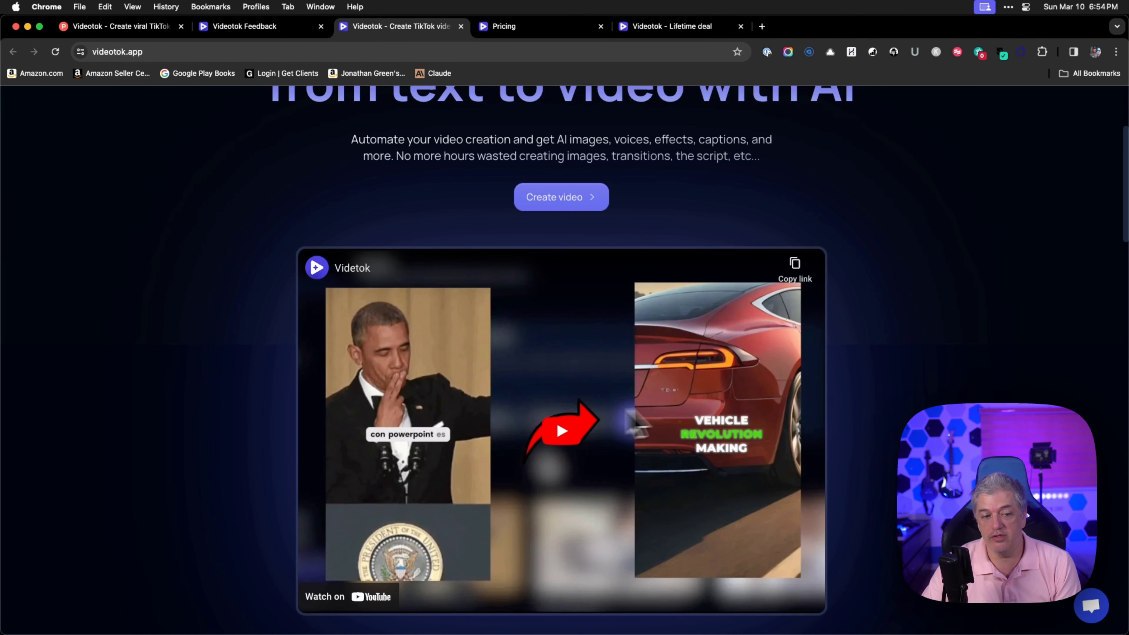
scroll(773, 422, down, 1)
scroll(772, 417, down, 15)
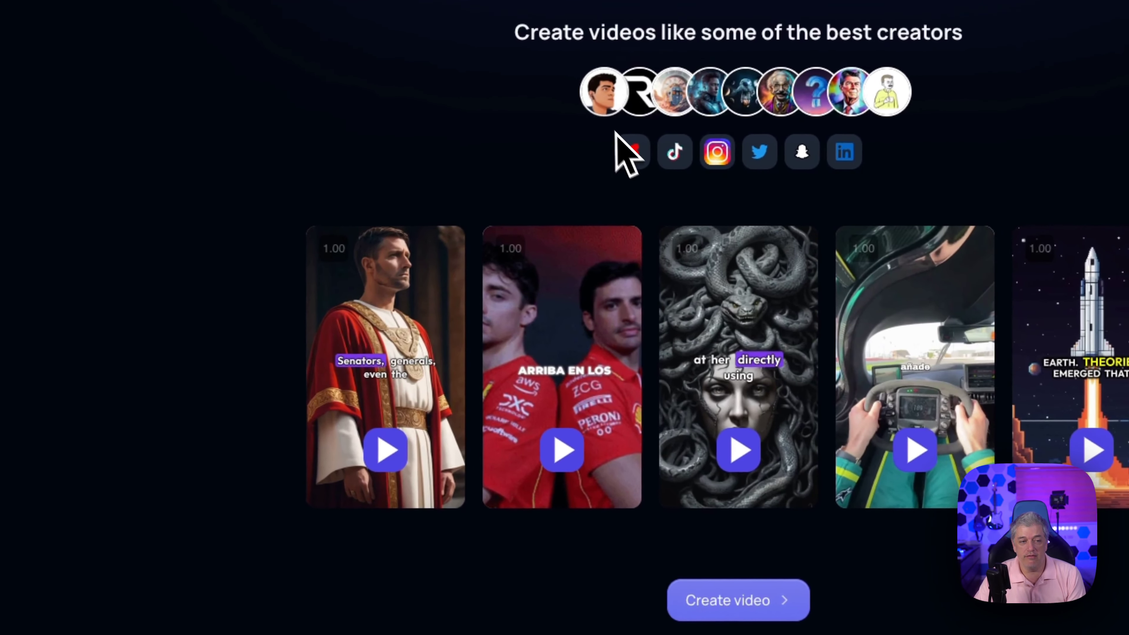
Step: Play, pause, replay and stop the first example video in the creators gallery
click(385, 455)
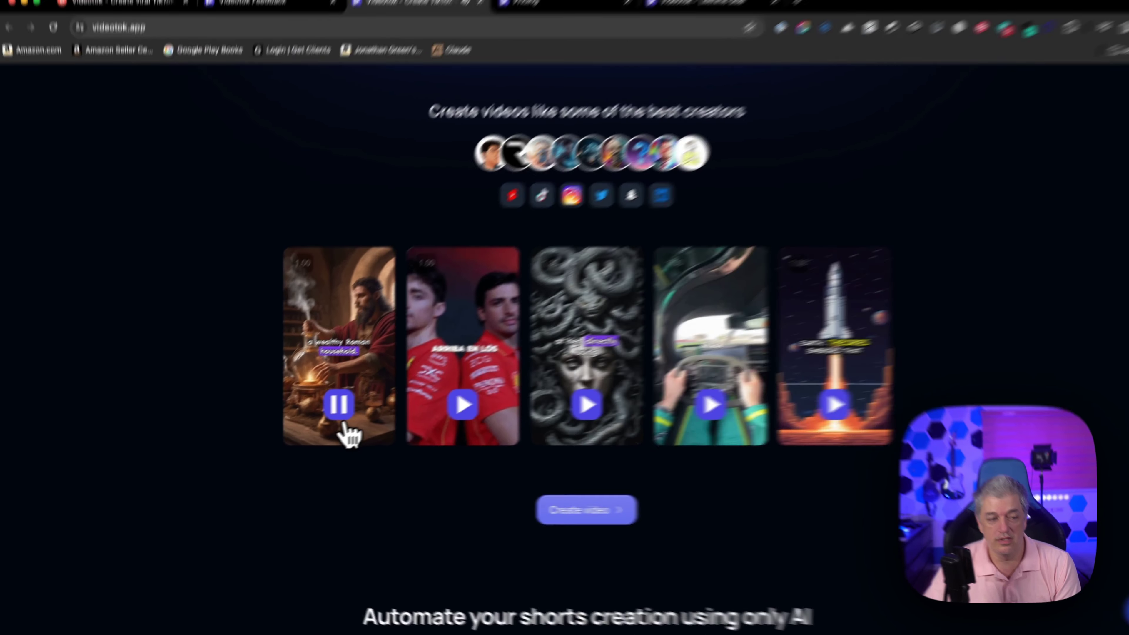
click(327, 409)
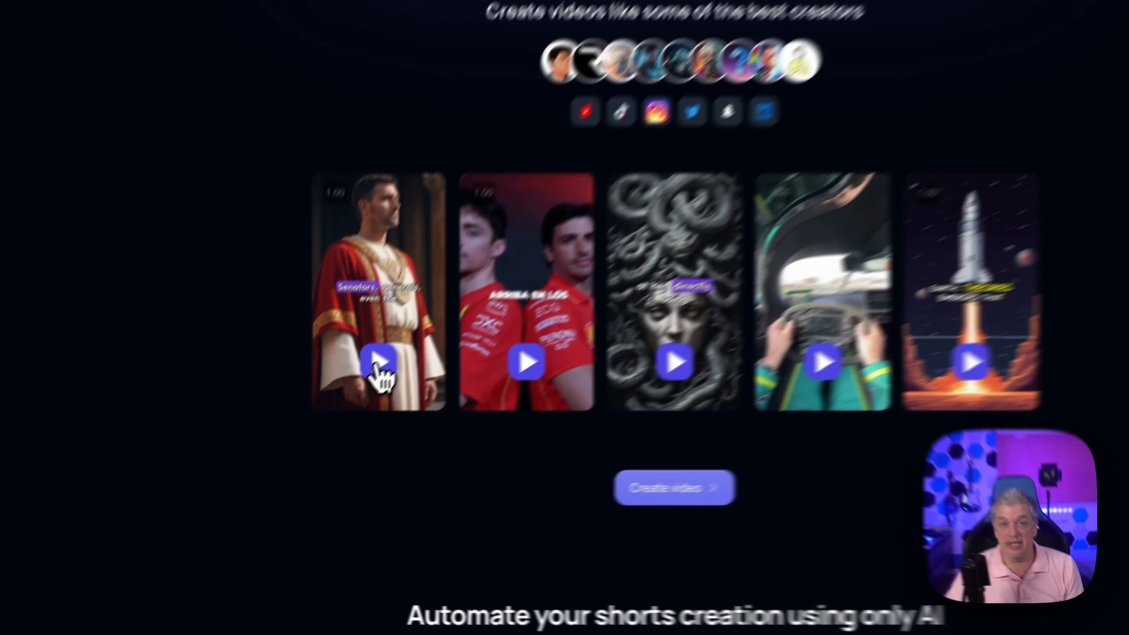
click(378, 362)
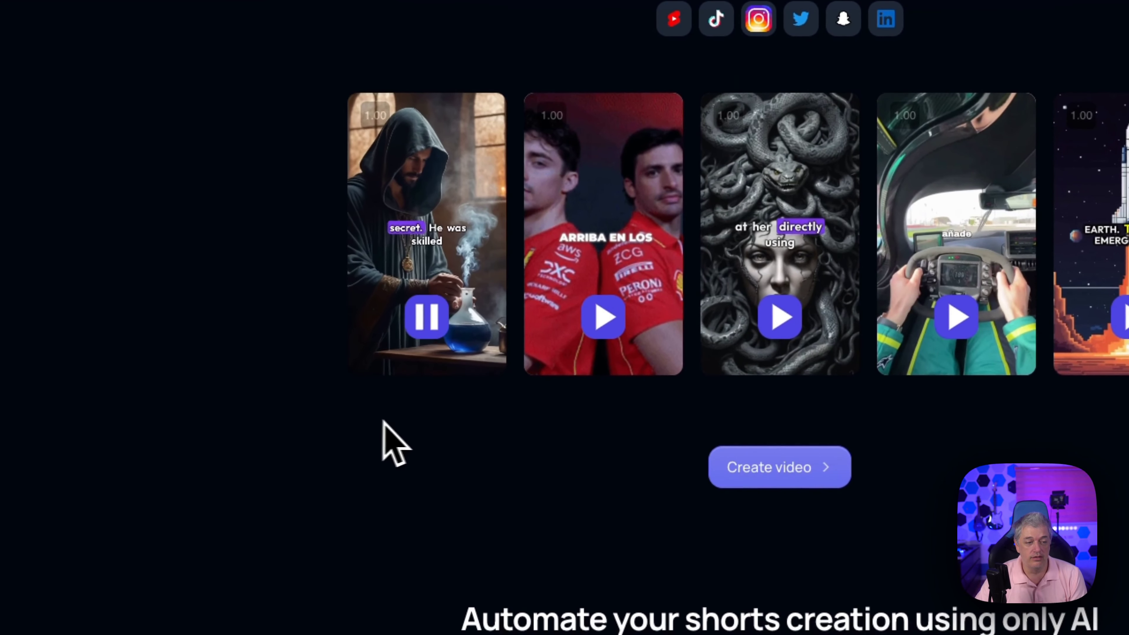
click(423, 319)
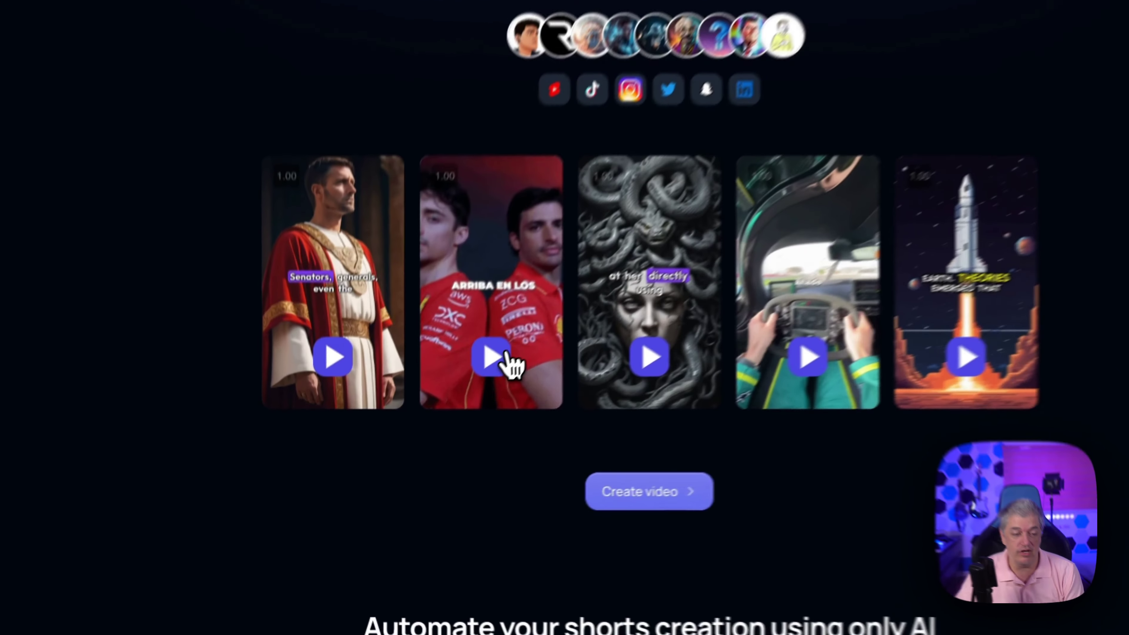
click(447, 411)
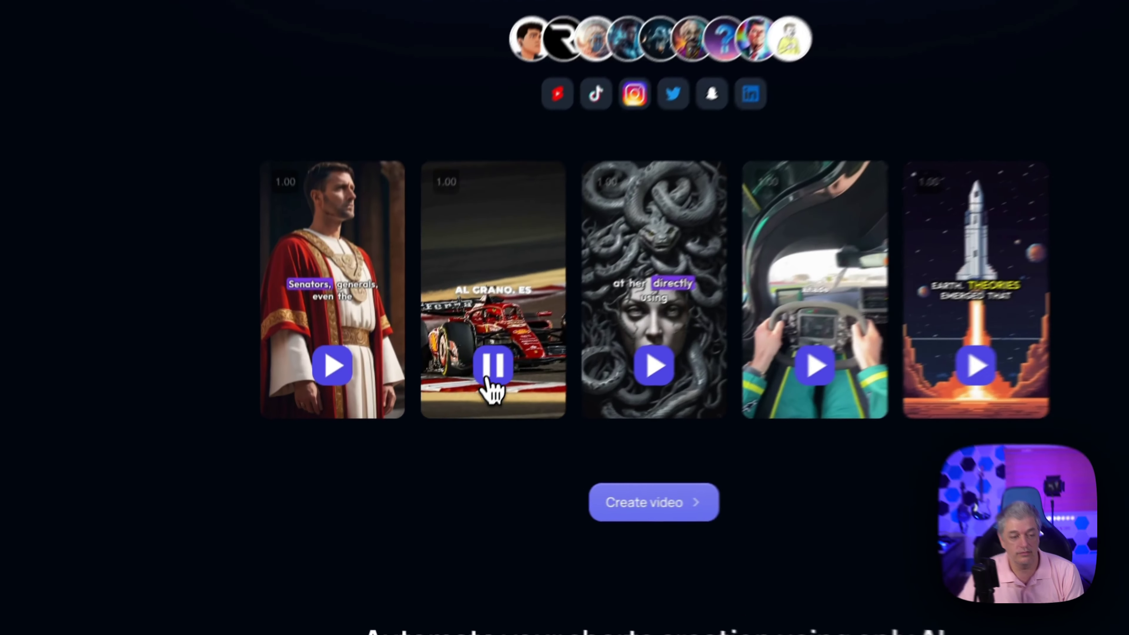
click(442, 409)
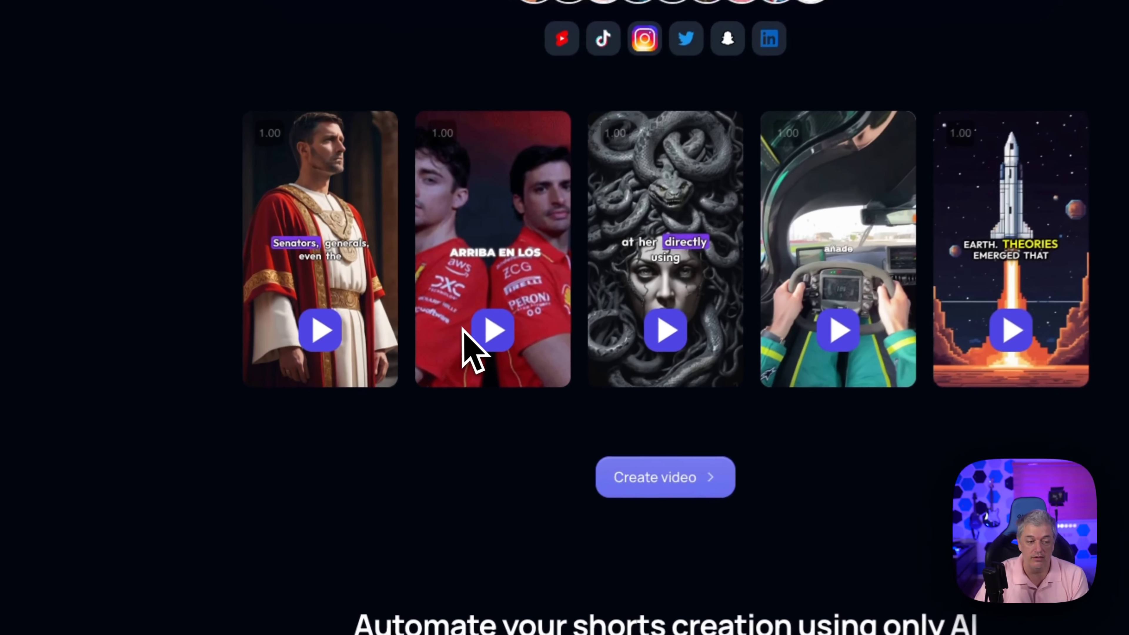
click(443, 410)
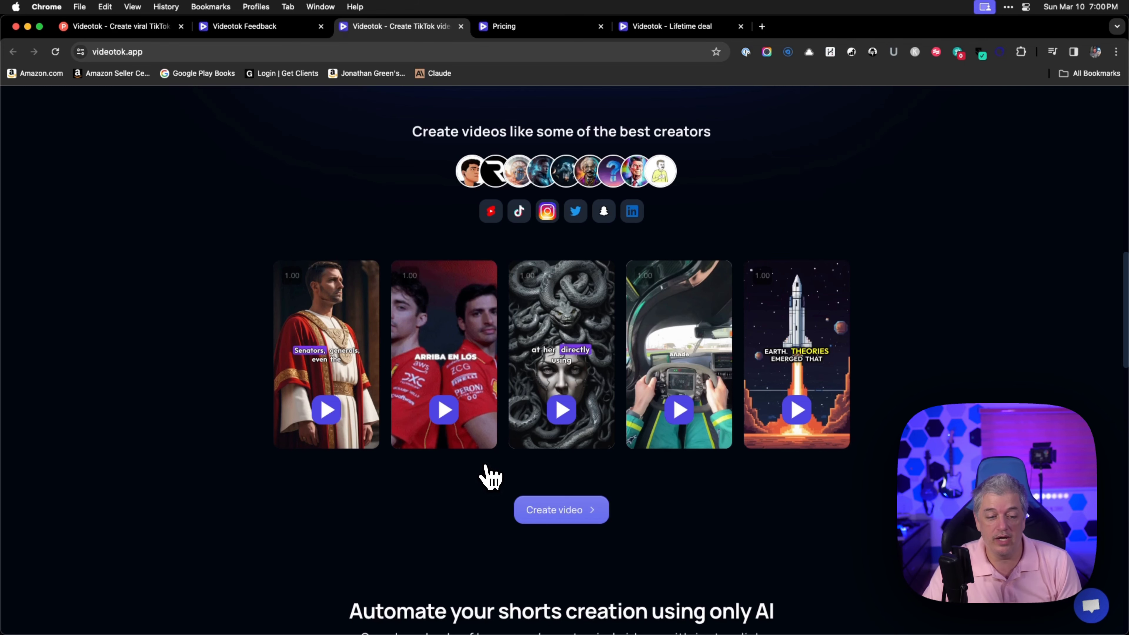
Step: Scroll to the AI feature cards, then back up to the hero headline and lifetime-deal offer
scroll(486, 474, down, 10)
scroll(291, 491, up, 5)
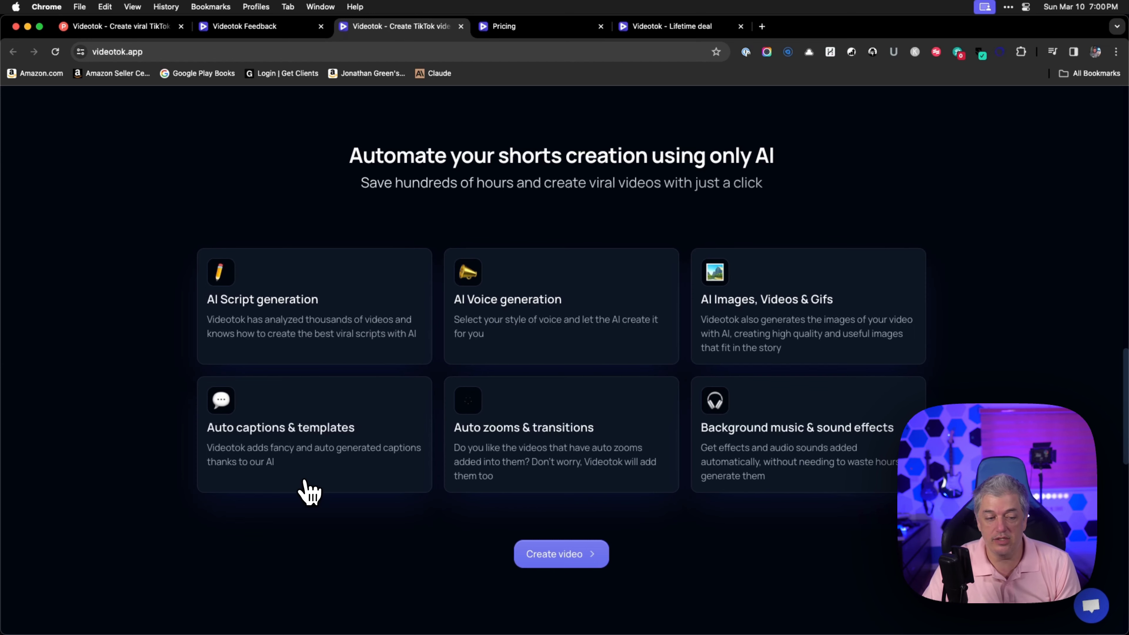
scroll(294, 487, up, 10)
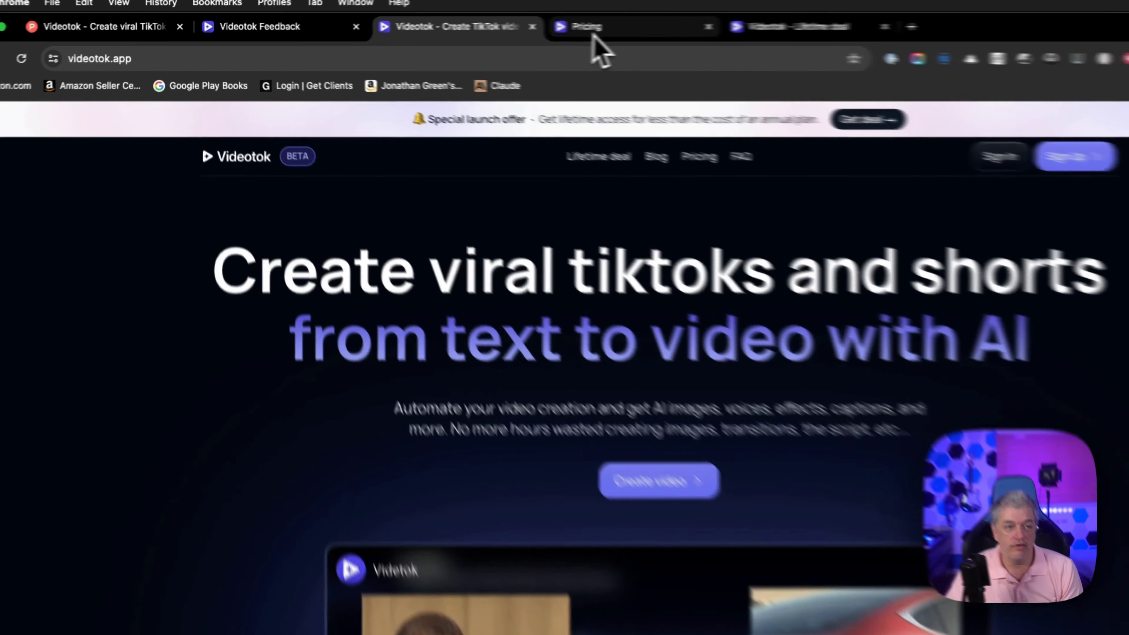
Step: Open the Pricing page and scroll to the Trial €1, Basic €19.95 and Pro €59.95 plan cards
click(506, 30)
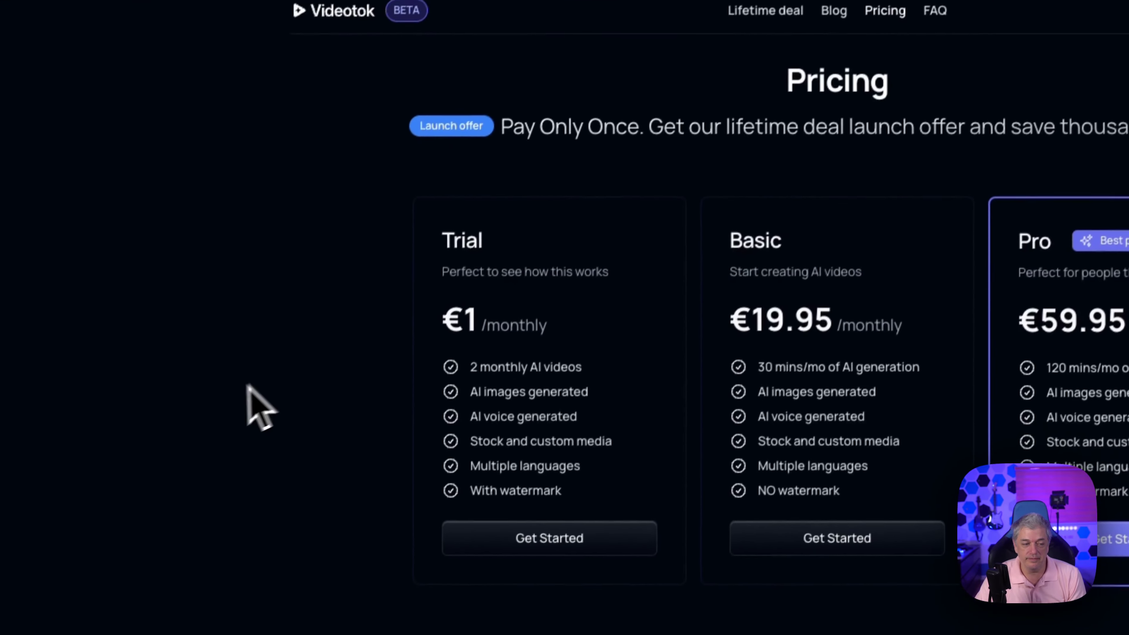
scroll(242, 403, down, 3)
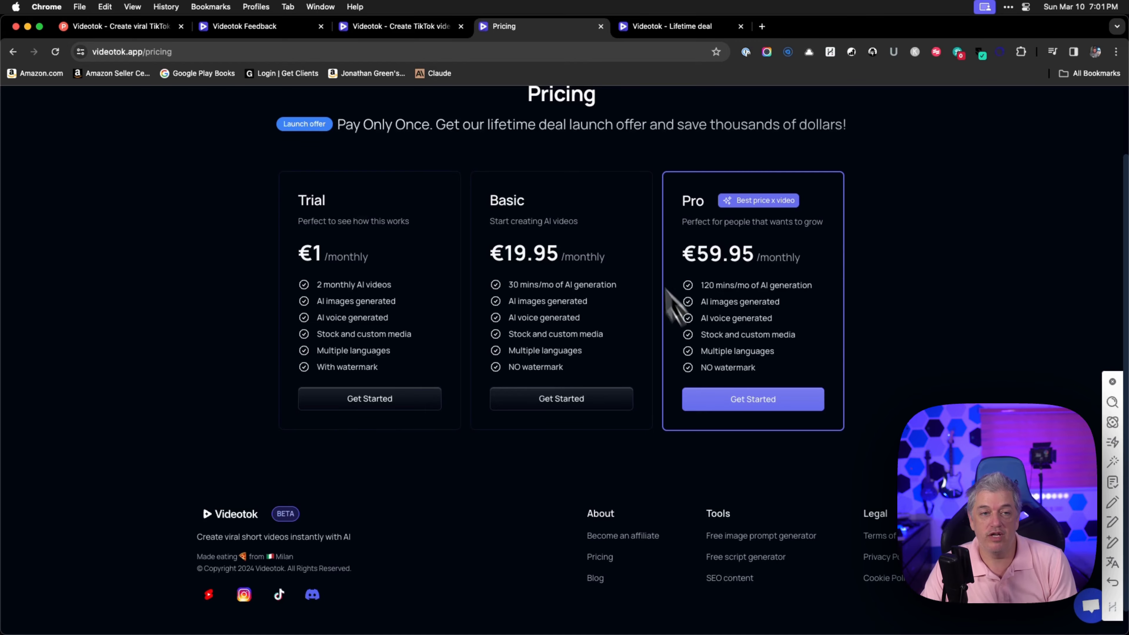
click(669, 26)
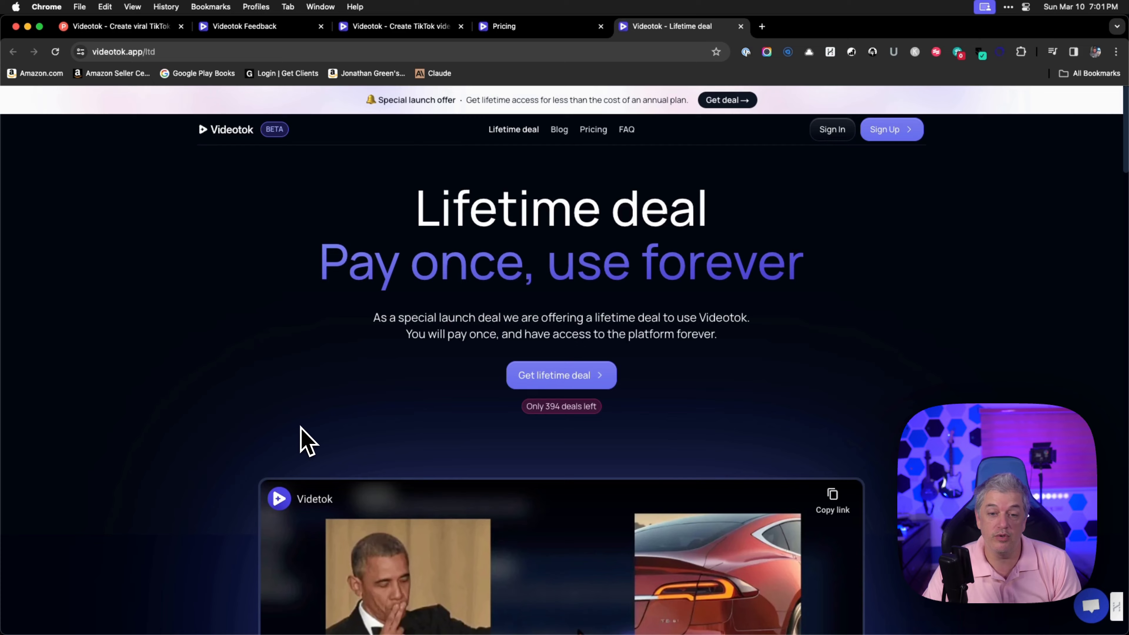
scroll(307, 440, down, 20)
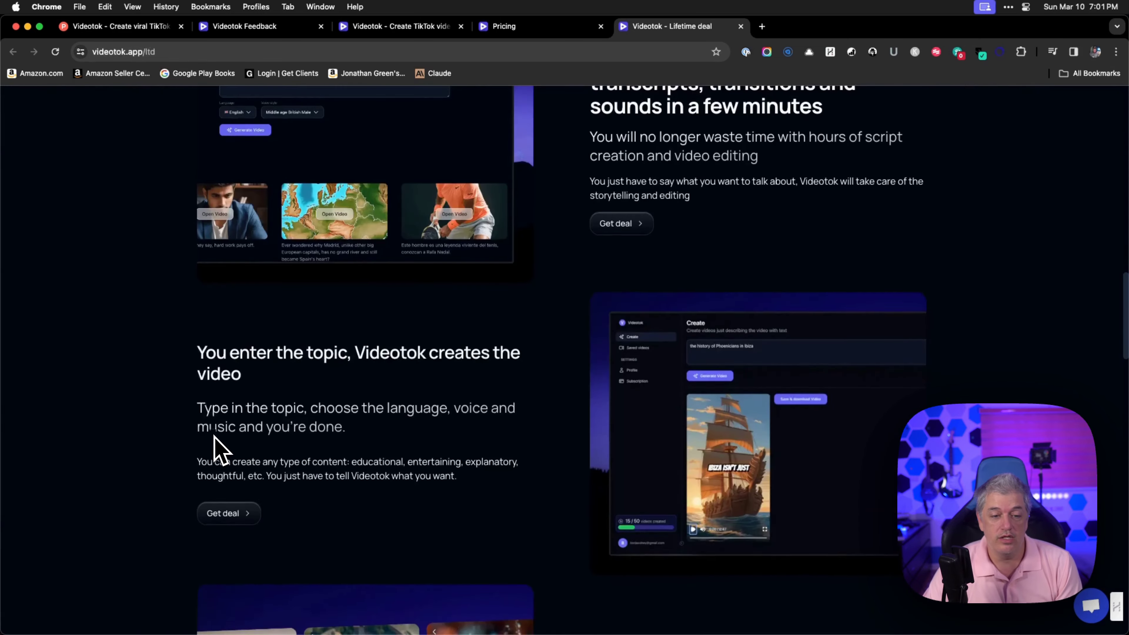
scroll(214, 438, down, 10)
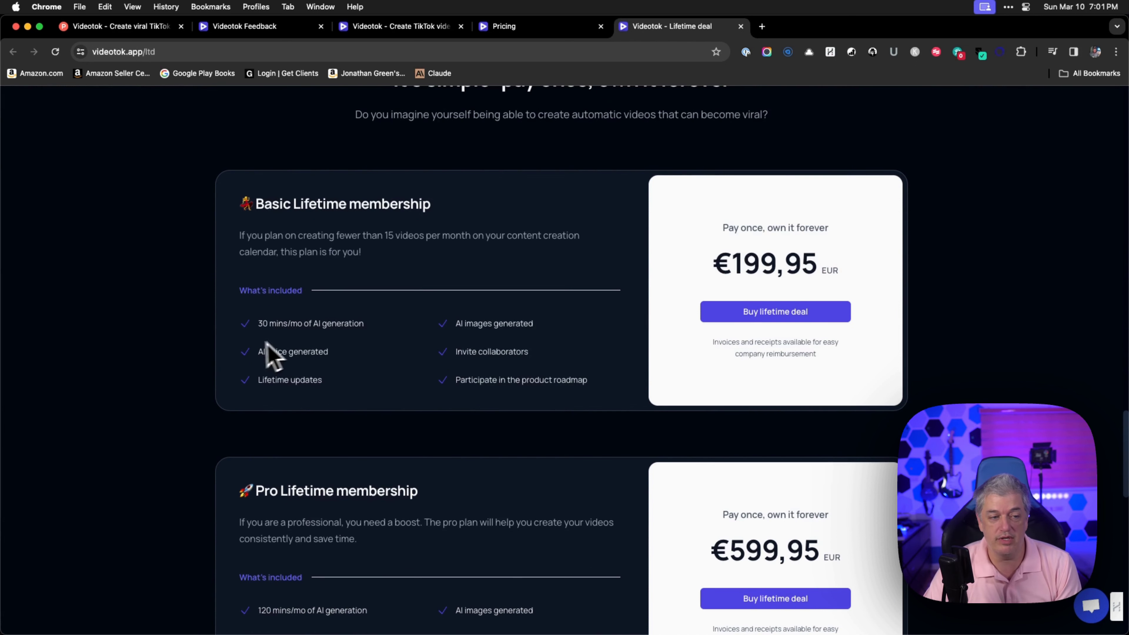
scroll(311, 347, down, 5)
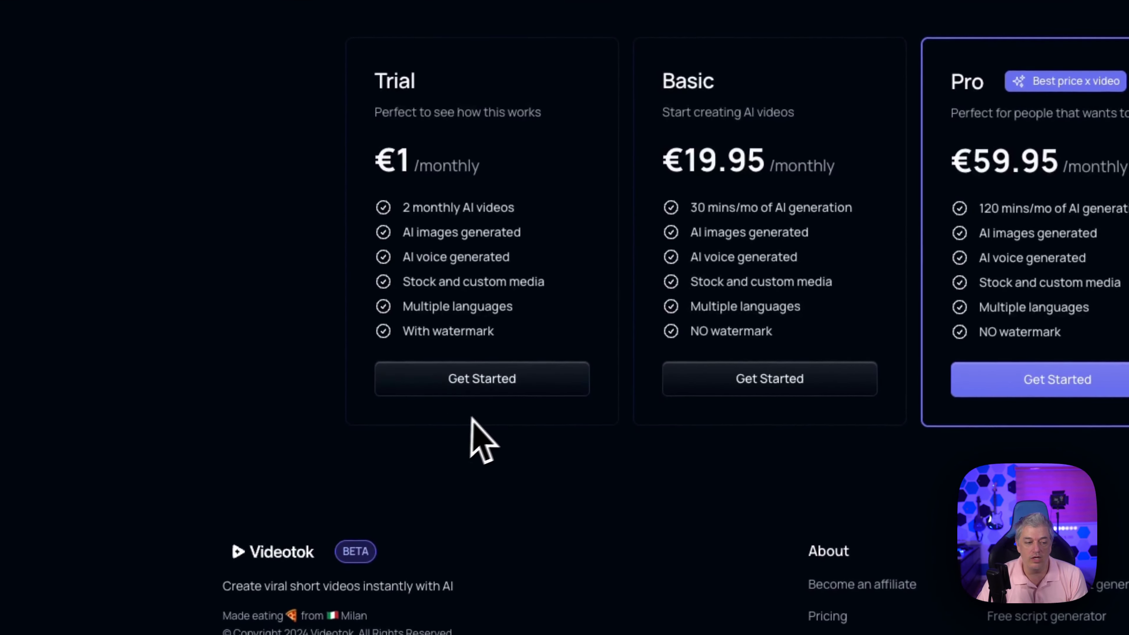
Step: Sign in, highlight the 'Only 500 deals' banner text and open the lifetime deal offer
scroll(376, 418, up, 2)
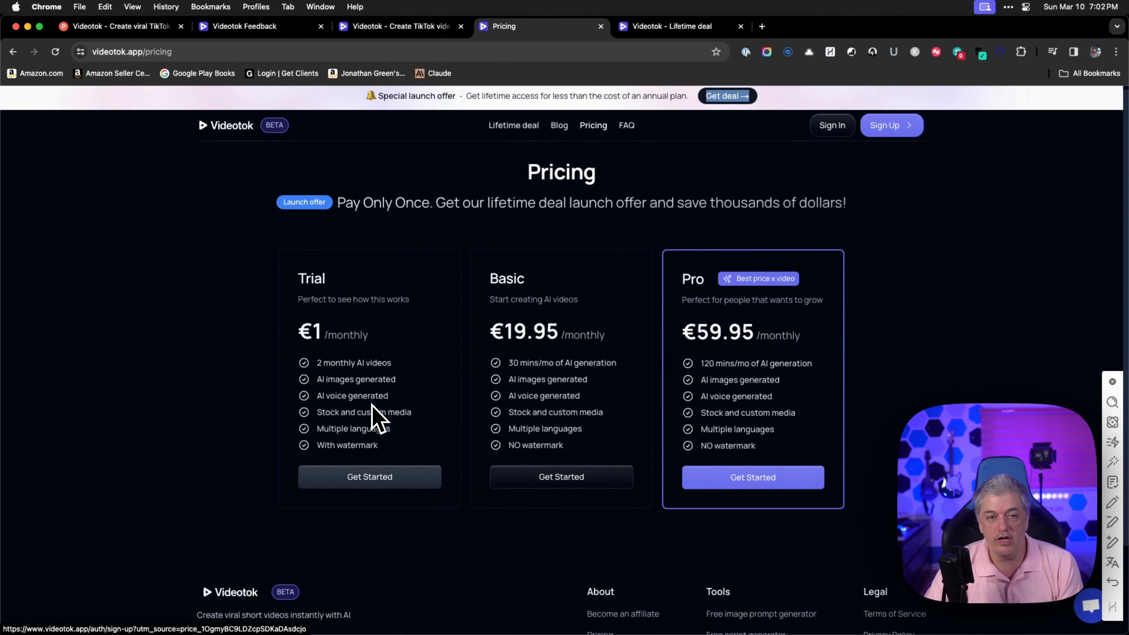
click(832, 125)
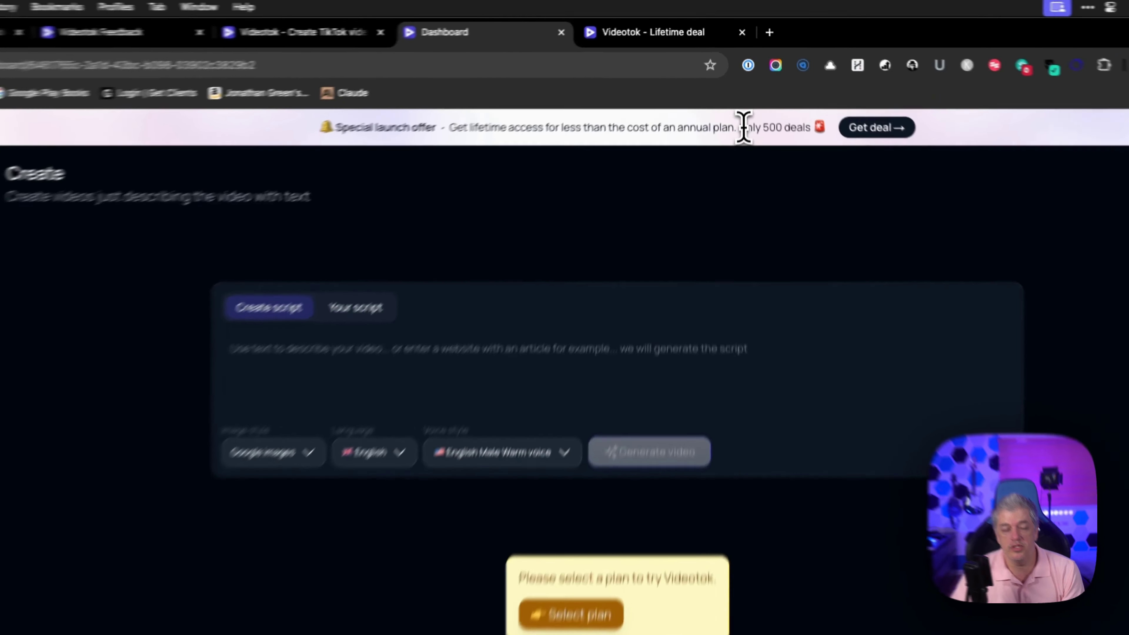
drag(739, 101, 790, 99)
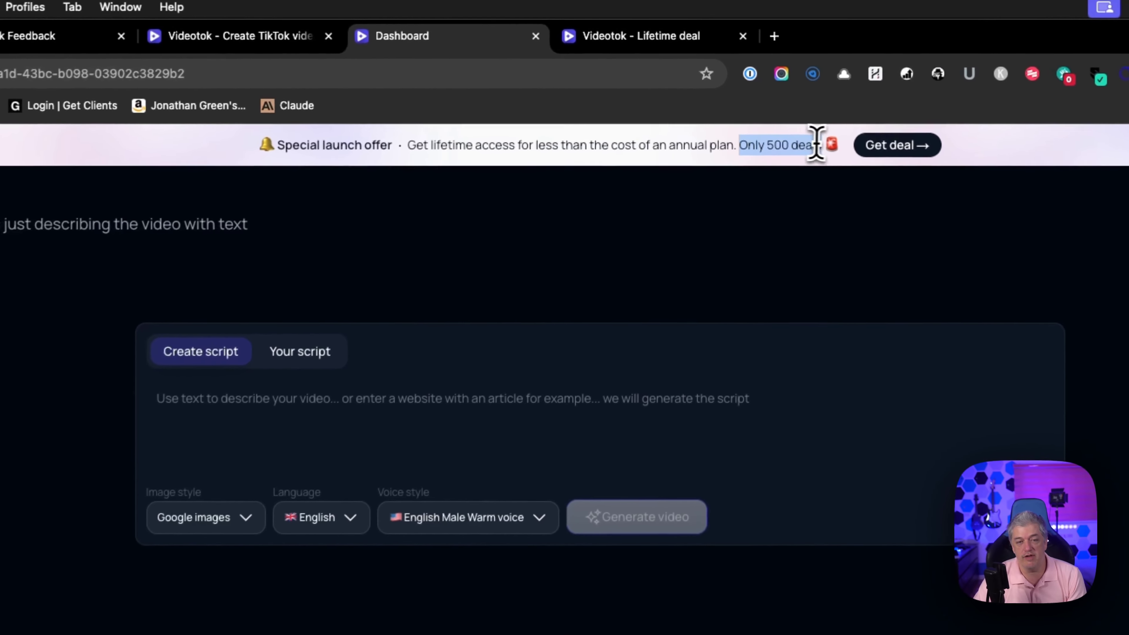
drag(816, 143, 823, 141)
click(884, 148)
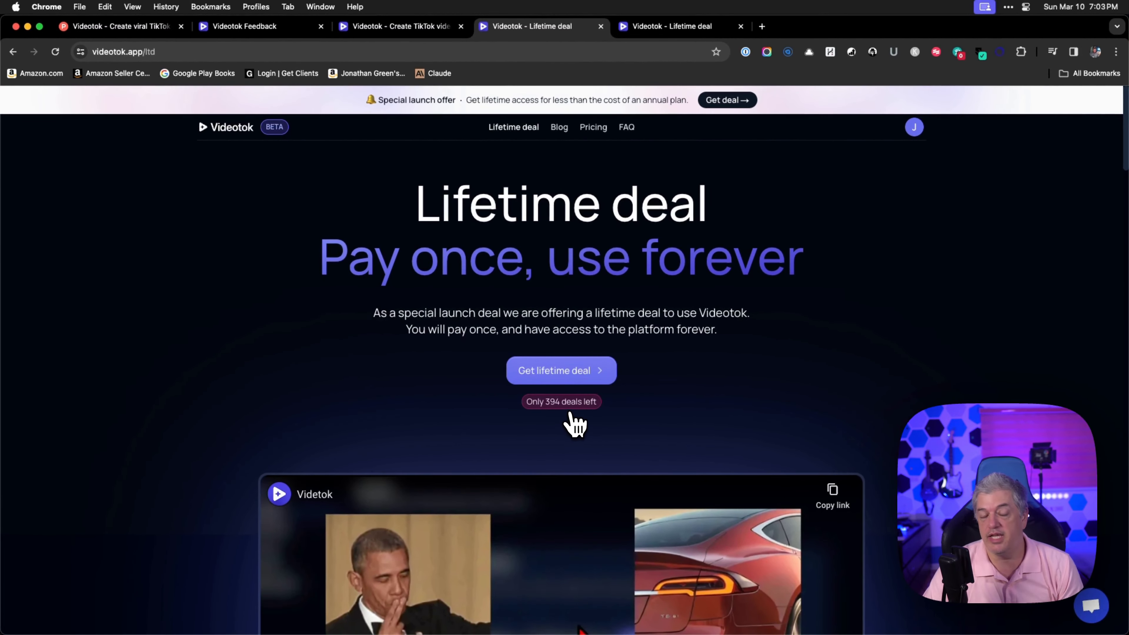
Step: Check the lifetime deal's remaining deals, then check out the €1 Trial plan from the Create page
click(388, 28)
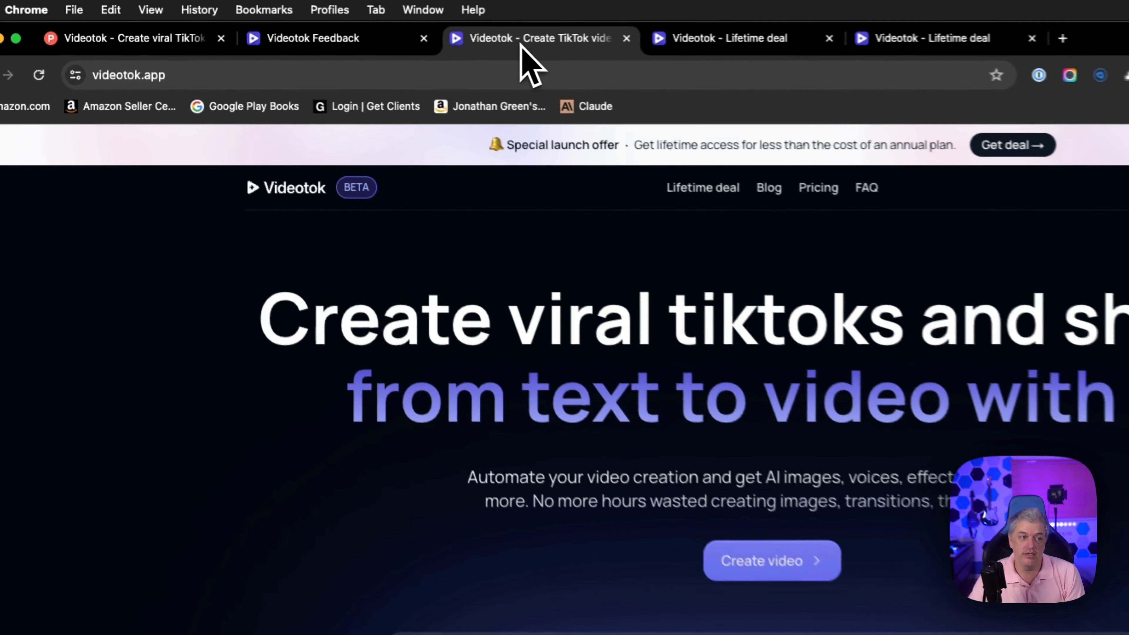
click(711, 38)
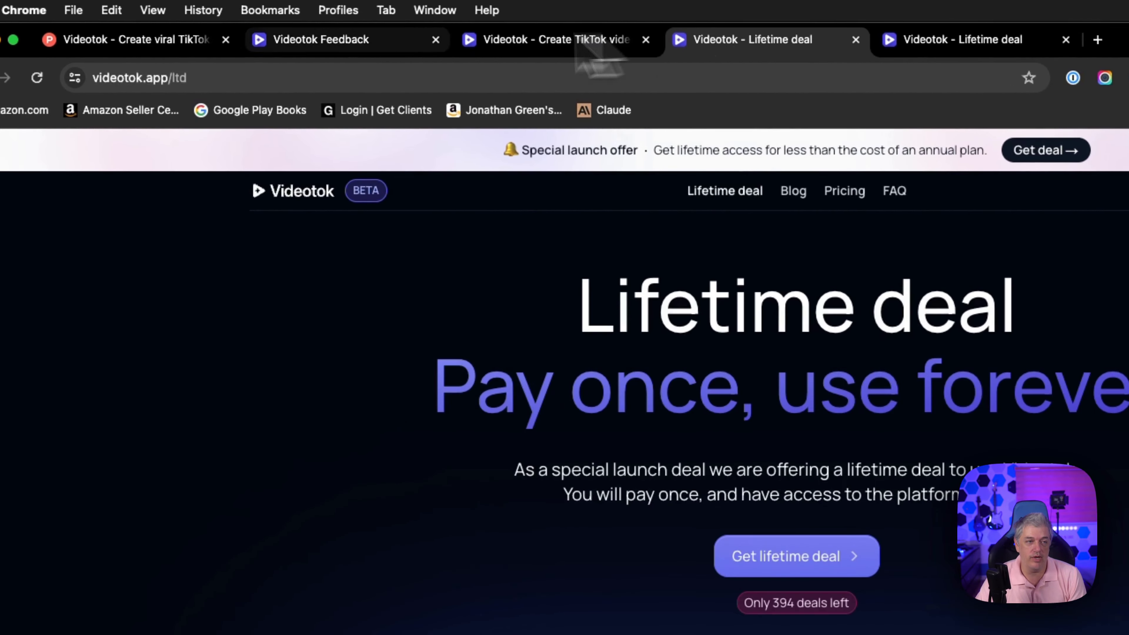
click(0, 79)
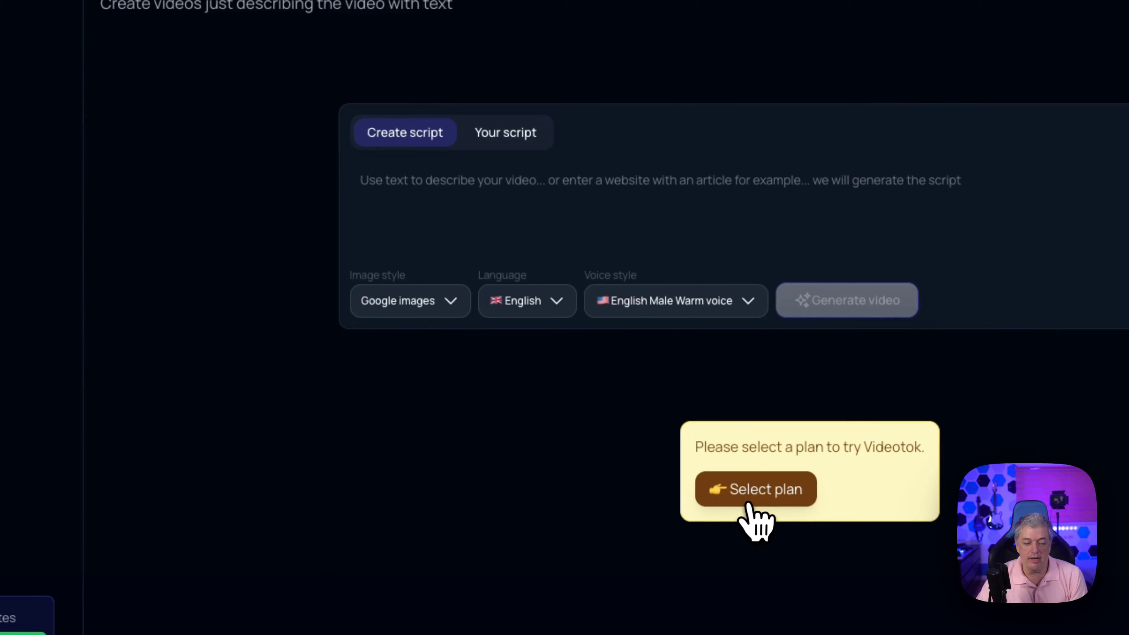
click(749, 503)
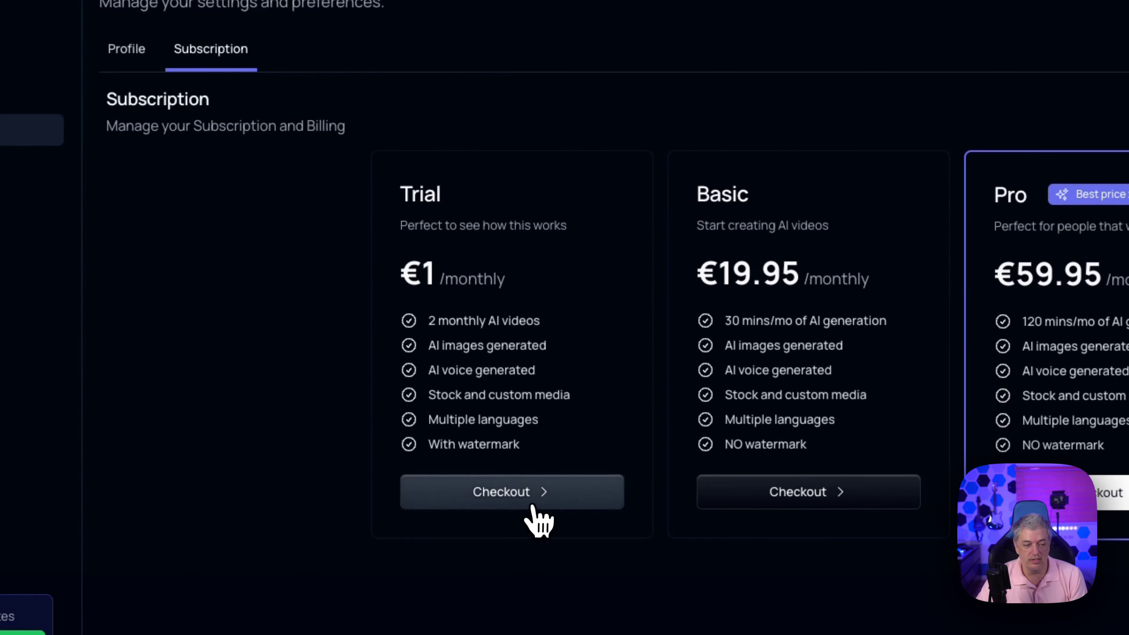
click(533, 507)
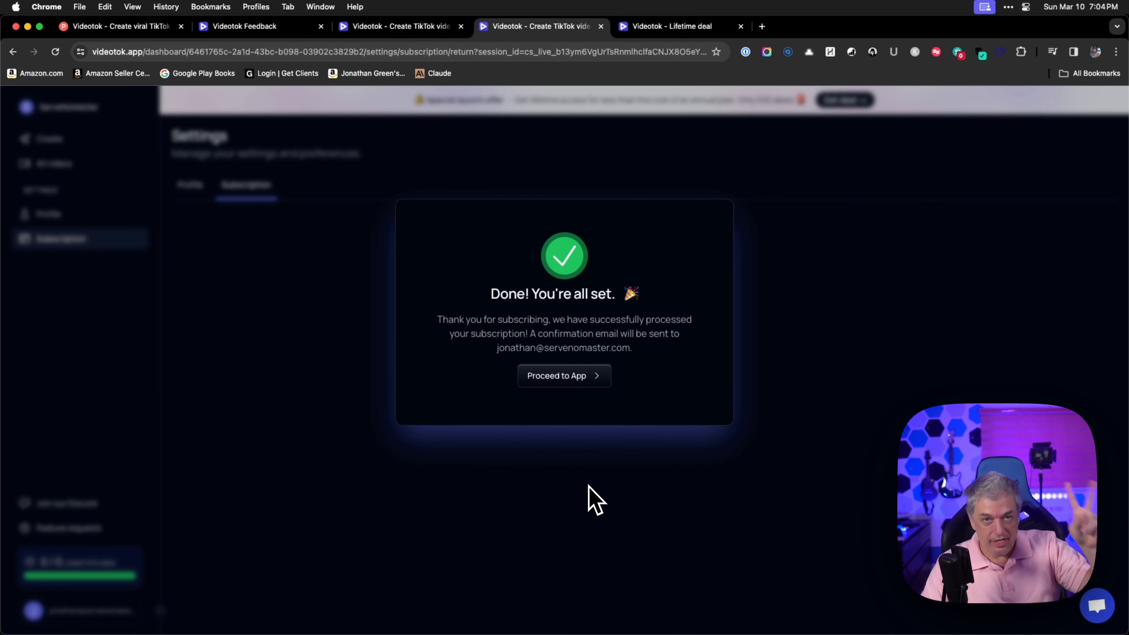
Step: Proceed into the app and type the script about learning AI or being left behind in the job market
click(575, 376)
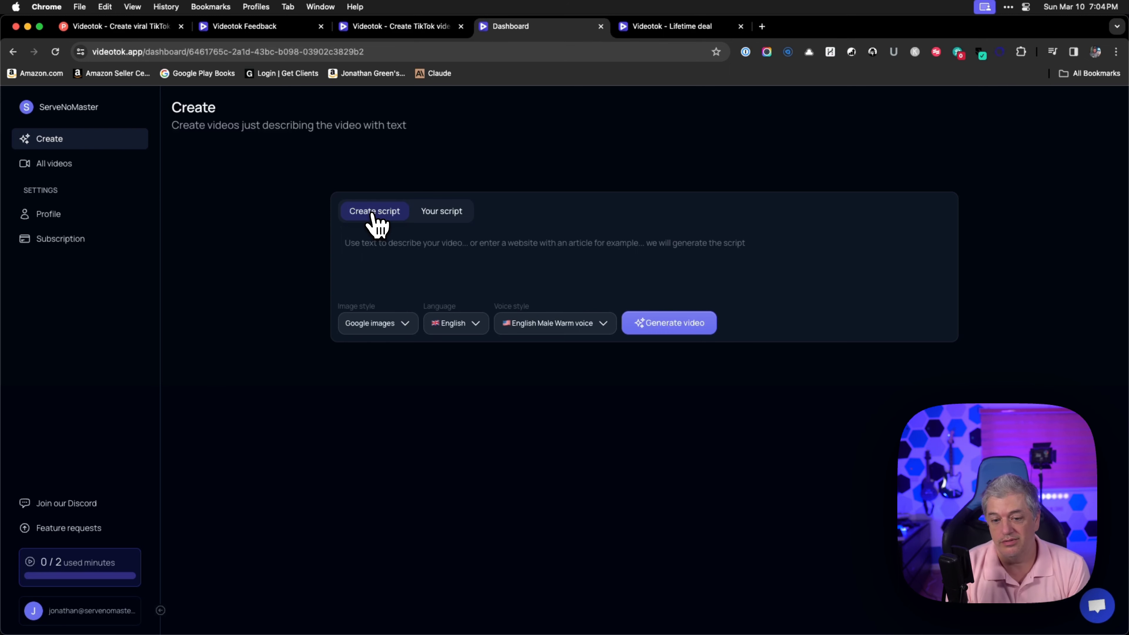
click(464, 278)
text(You need to learn artificial intelligence or you will get left behind in the job market. More and more companies will expect all of their employees to be able to use artificial intelligence tools in the next few years. It's better to learn now before its mandatory.)
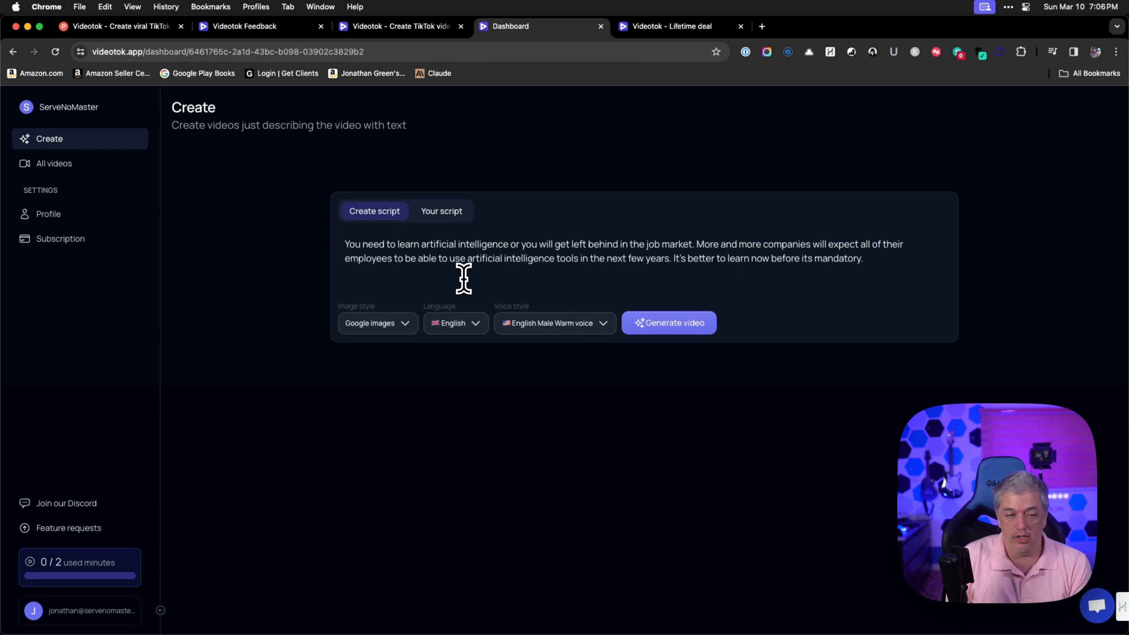
Step: Set the image style to AI images, then browse and close the AI style gallery
click(378, 324)
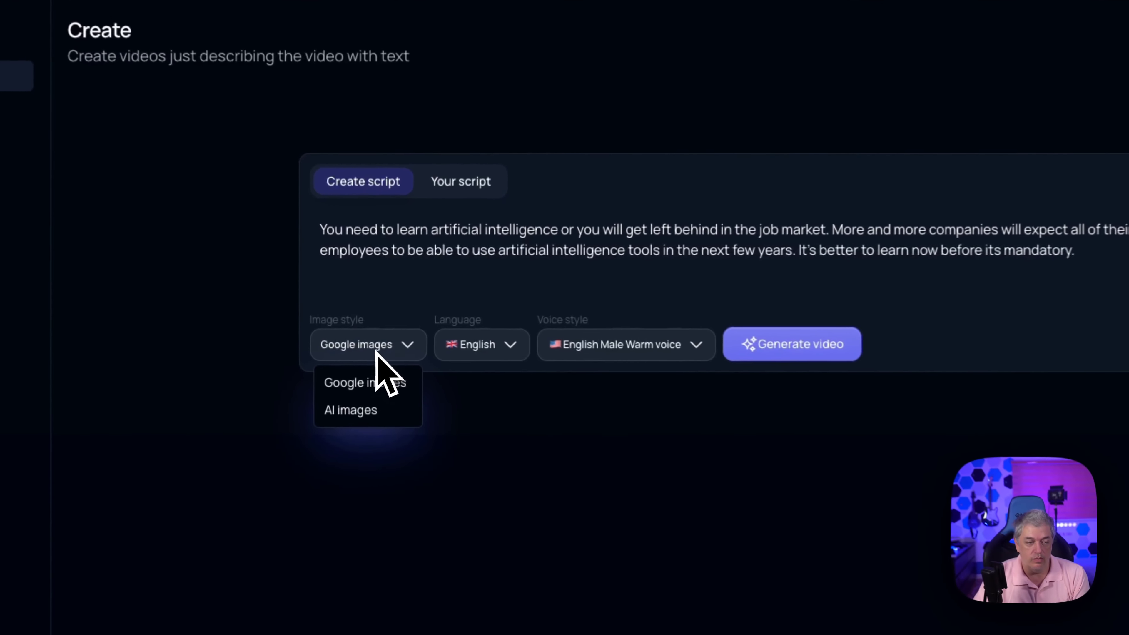
click(358, 418)
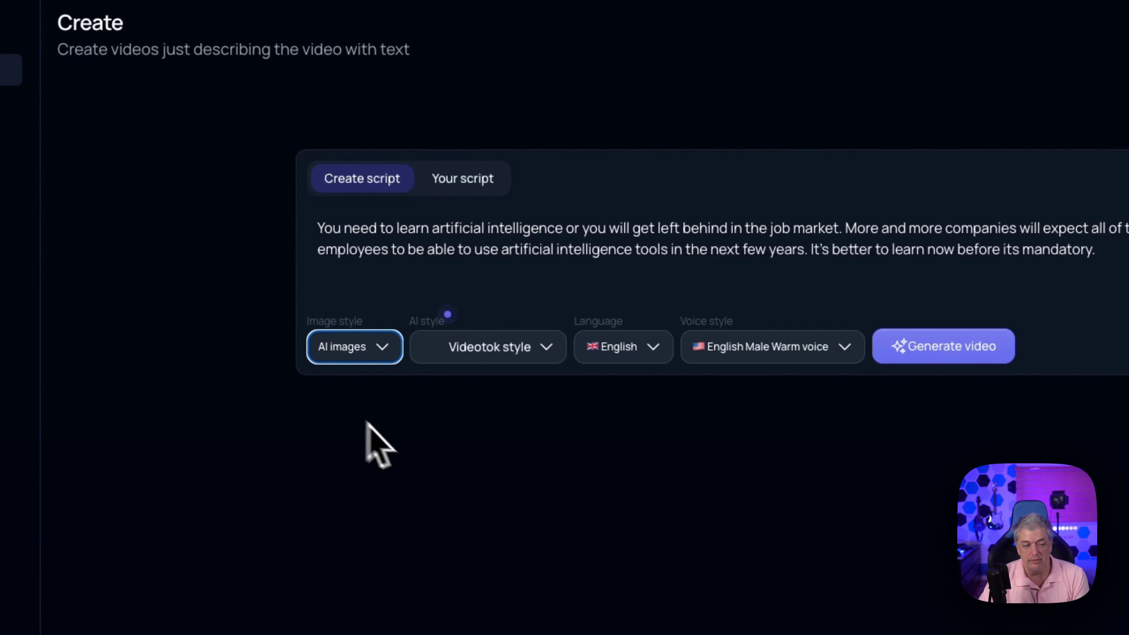
click(521, 353)
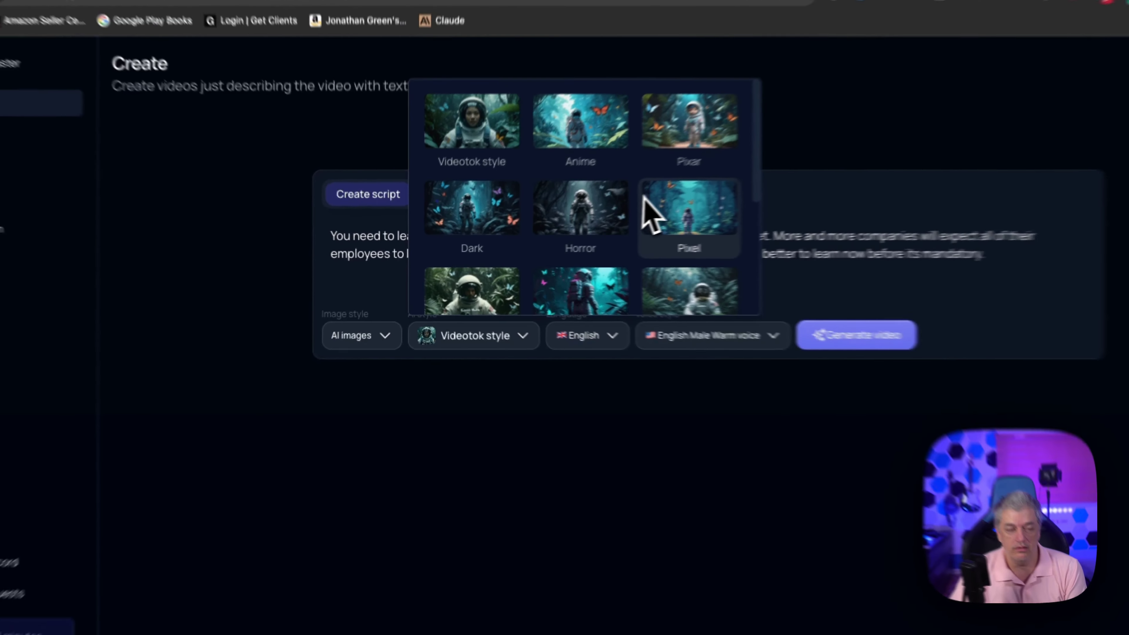
scroll(649, 215, down, 5)
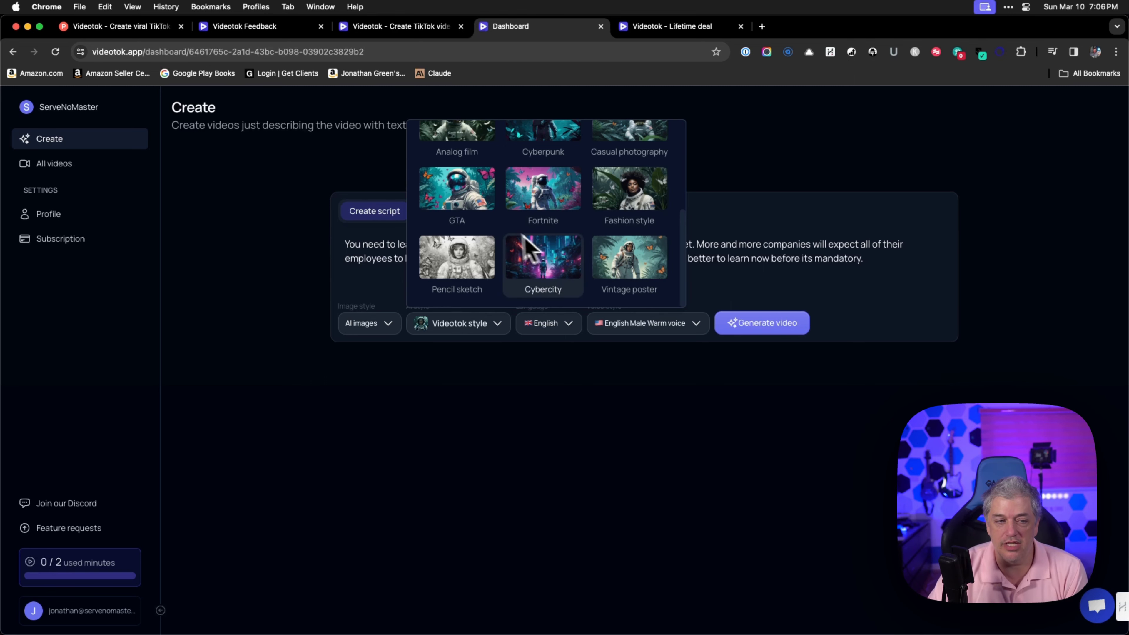
scroll(563, 258, up, 5)
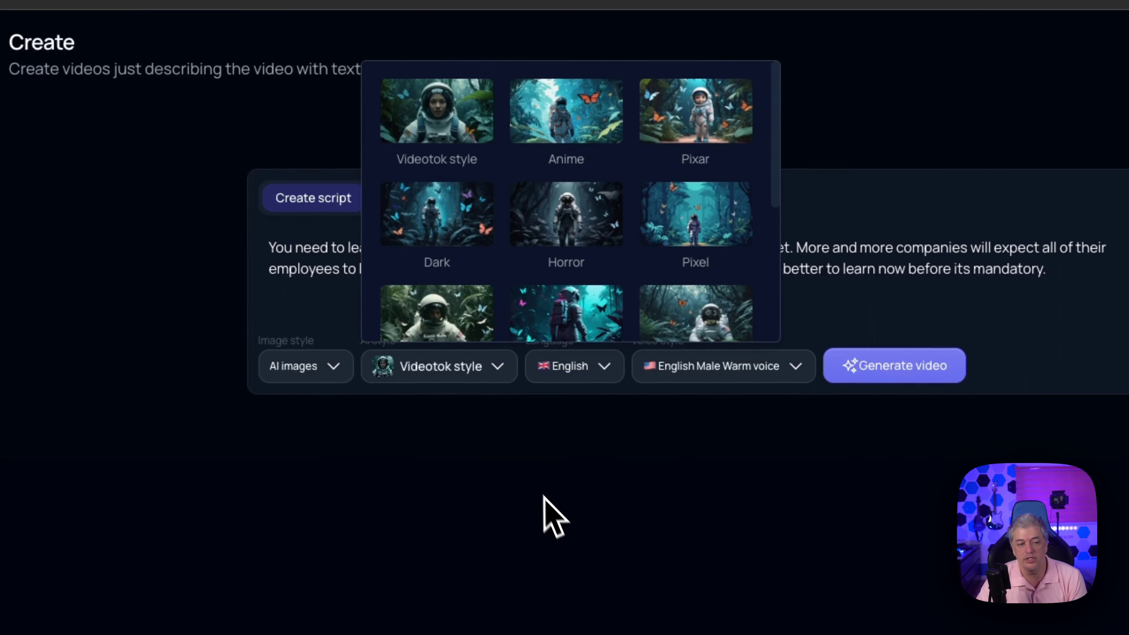
click(526, 412)
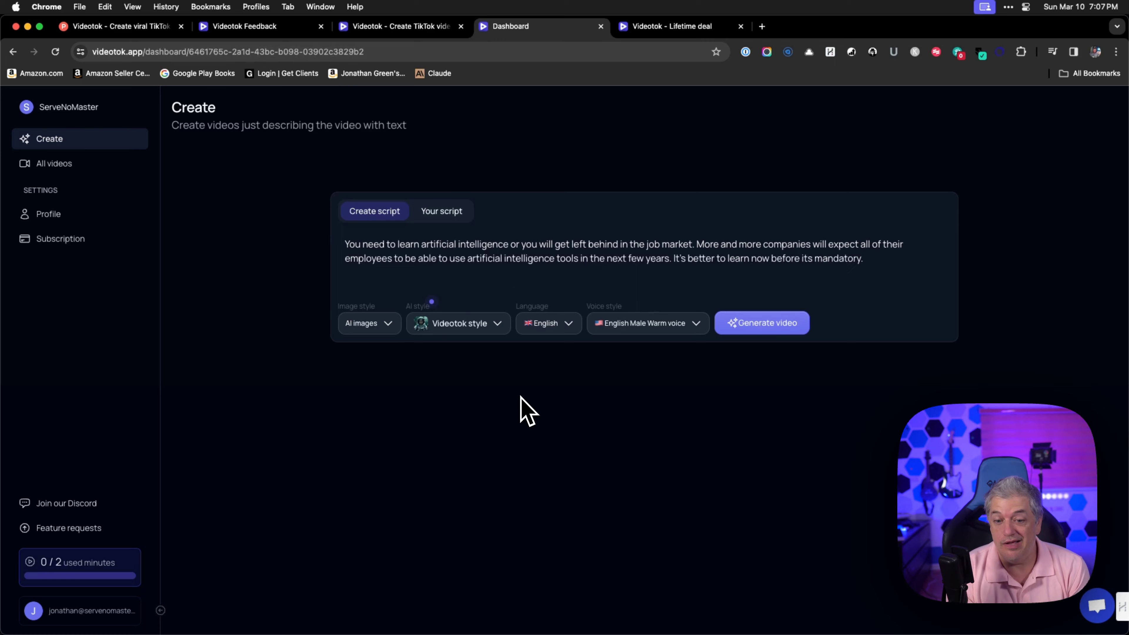
Step: Keep English as the narration language
click(548, 323)
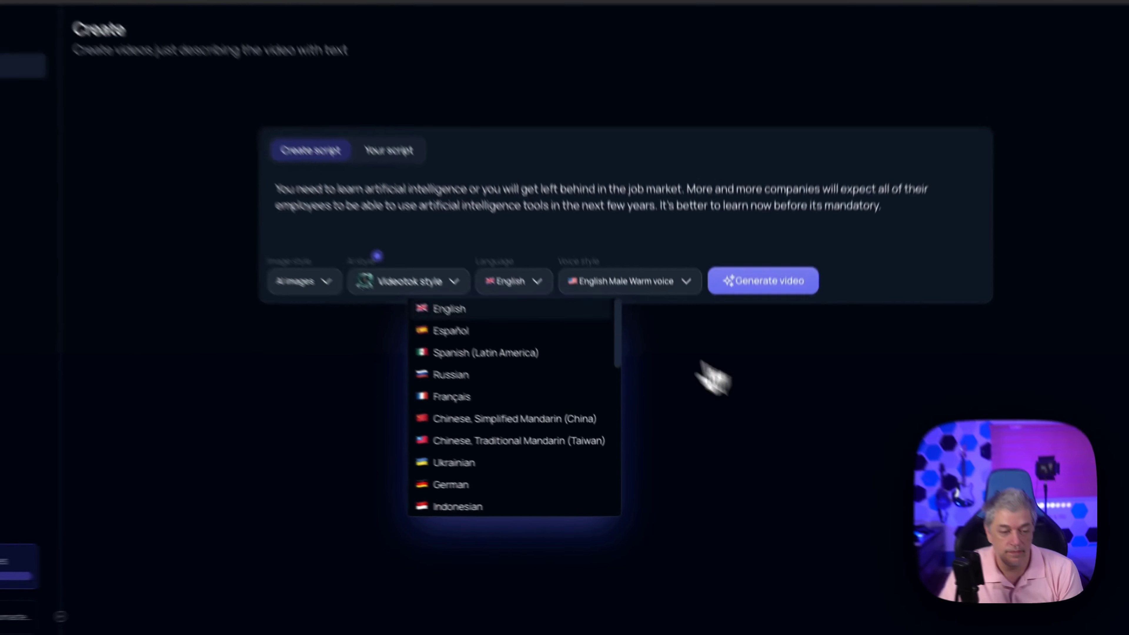
scroll(520, 484, down, 5)
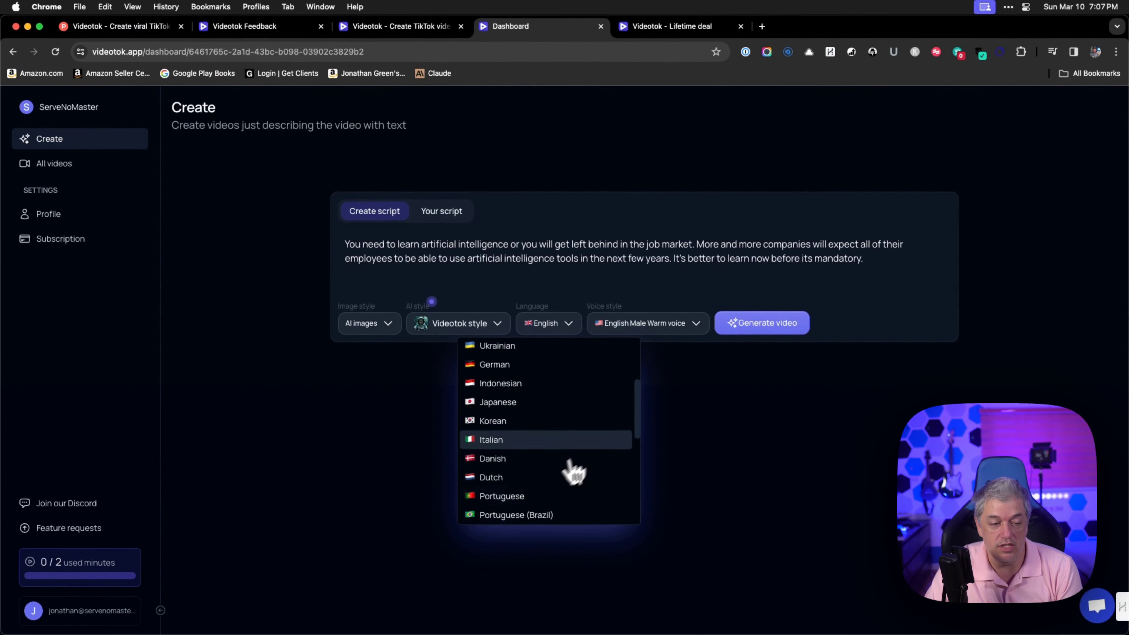
scroll(573, 471, down, 5)
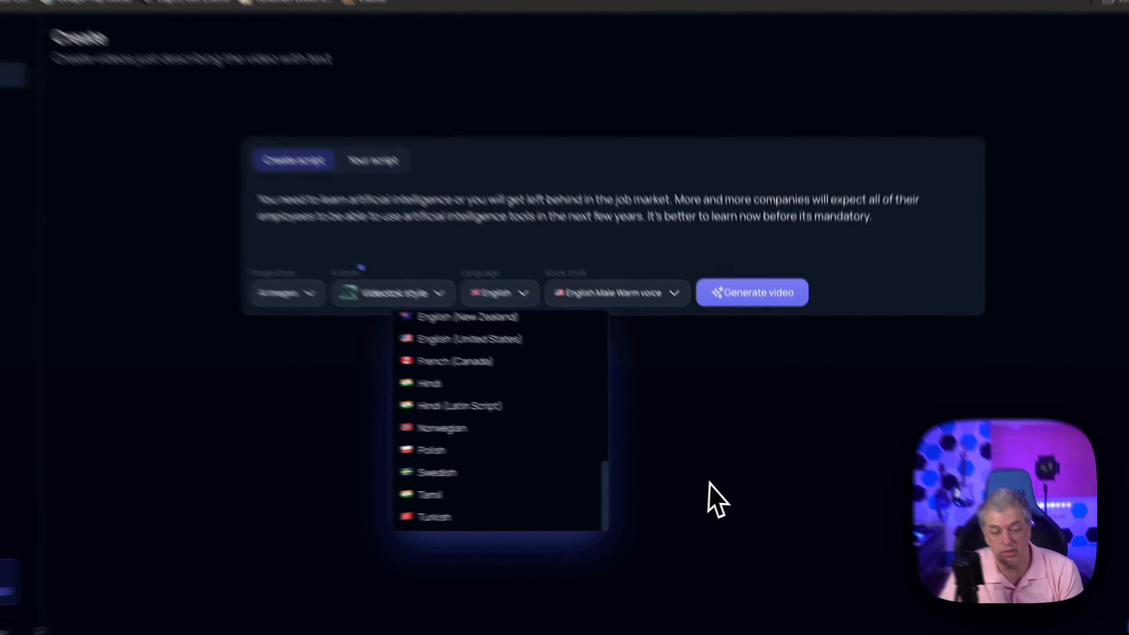
click(735, 498)
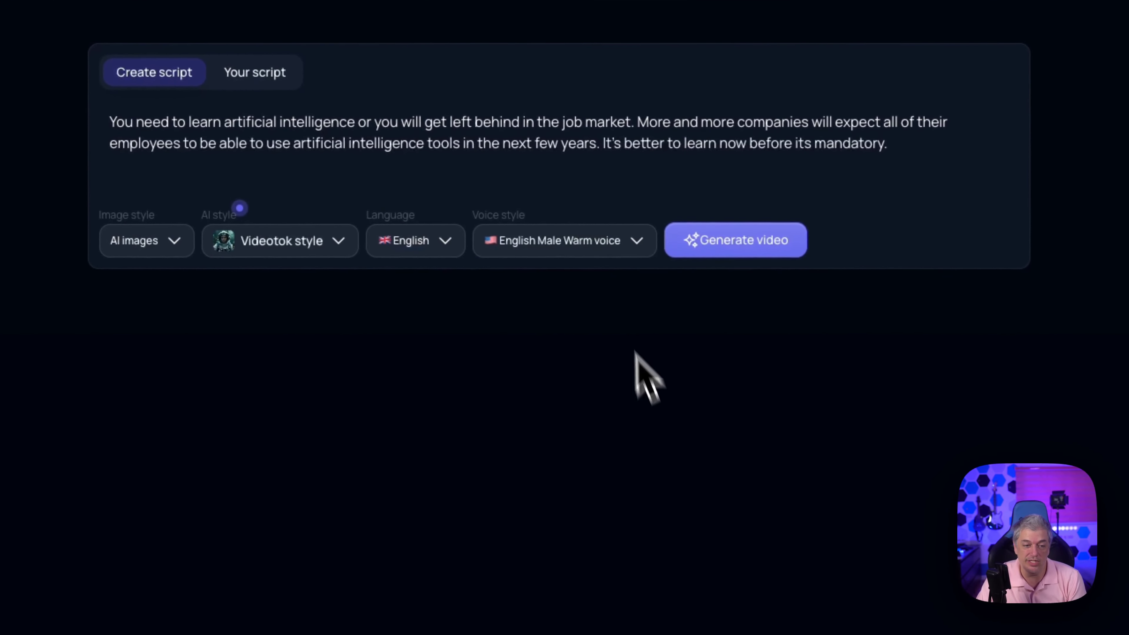
Step: Try the English Male Deep voice, then switch back to English Male Warm
click(609, 252)
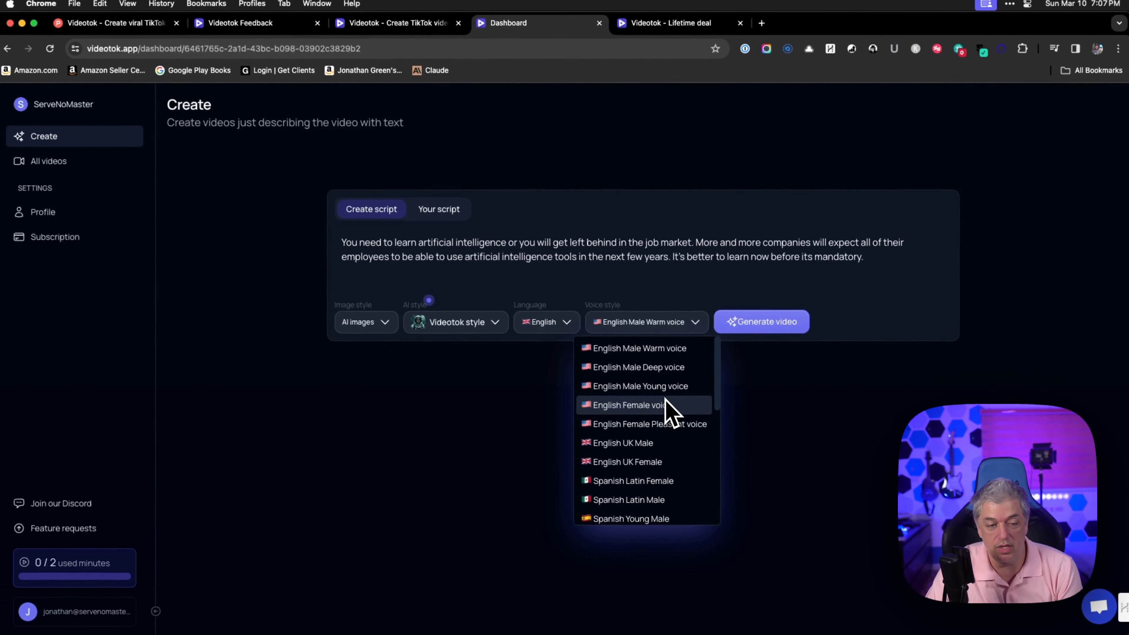
scroll(693, 427, down, 5)
scroll(684, 440, up, 5)
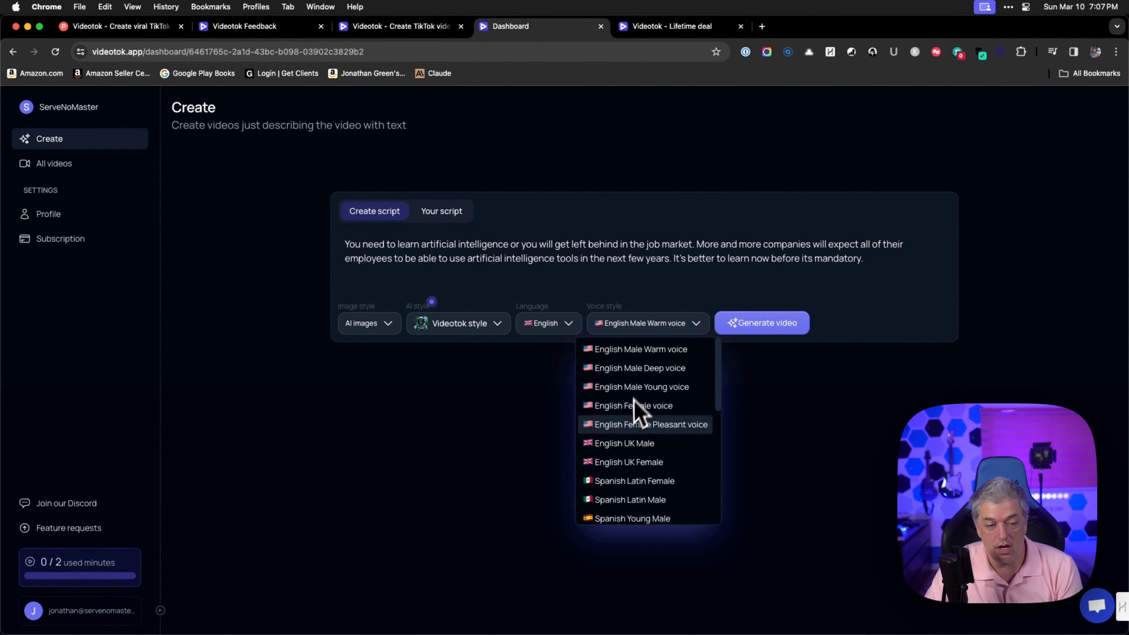
scroll(635, 445, down, 1)
scroll(675, 474, down, 3)
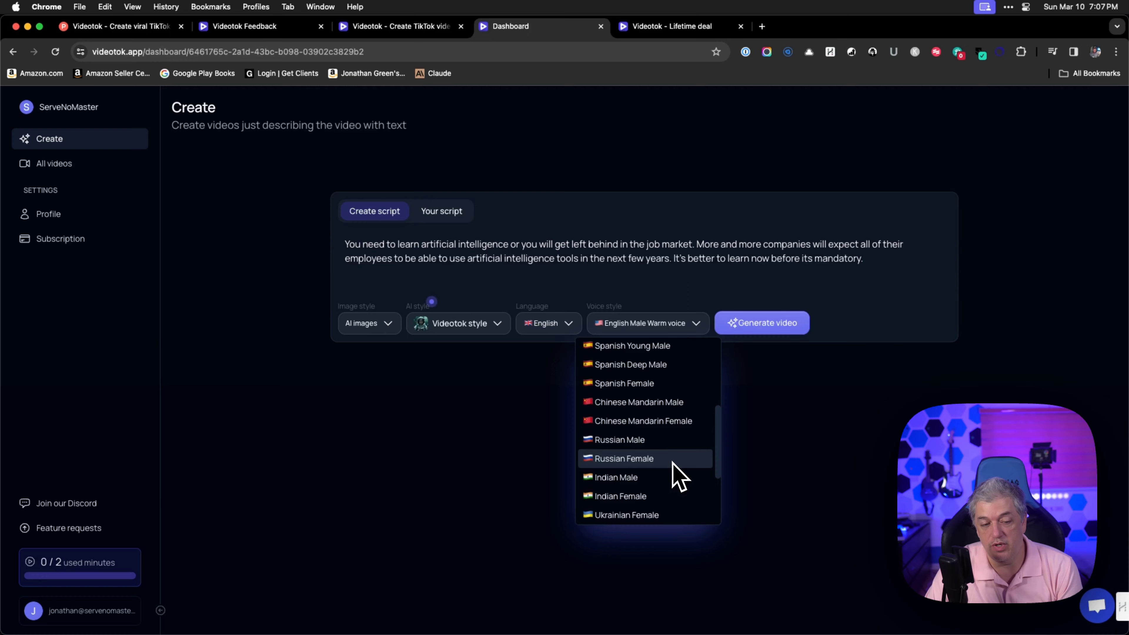
scroll(676, 474, up, 5)
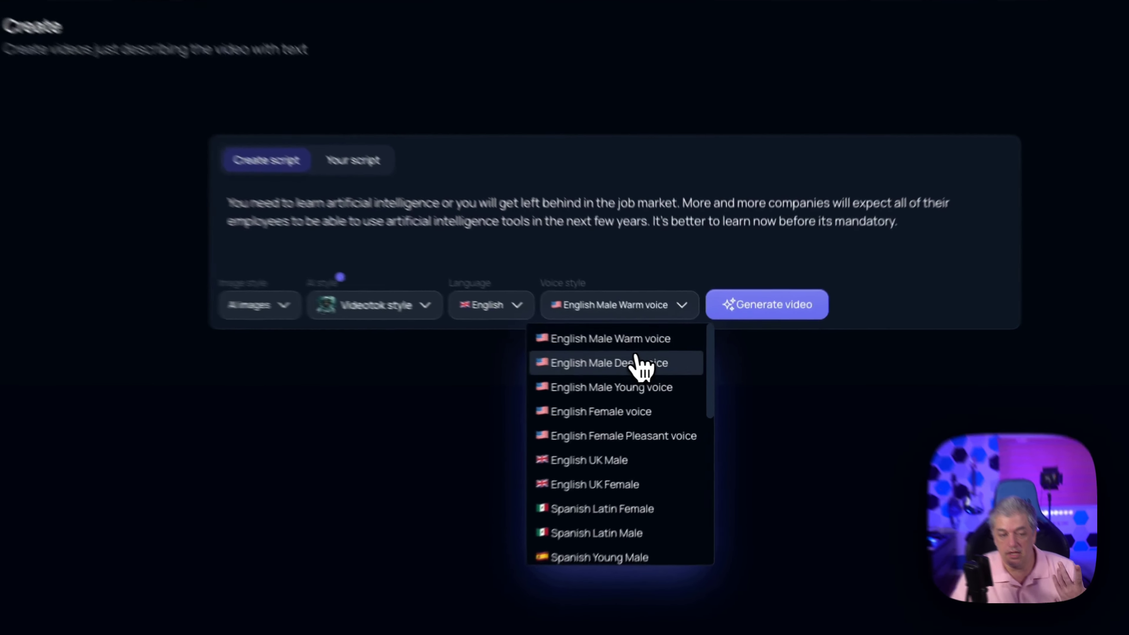
click(662, 368)
click(649, 327)
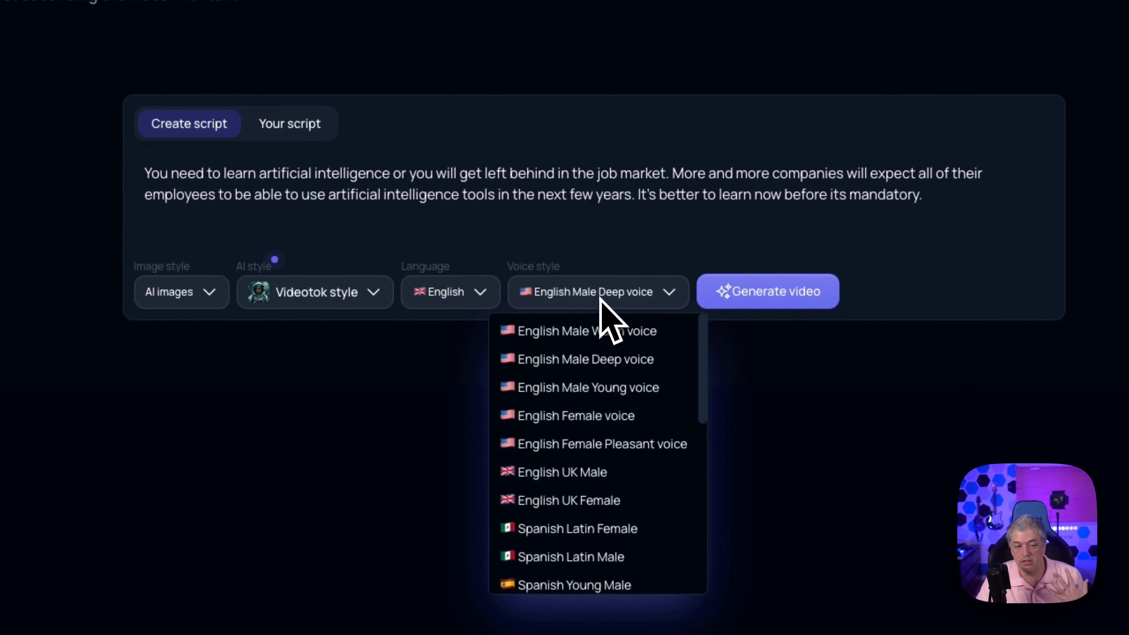
click(600, 331)
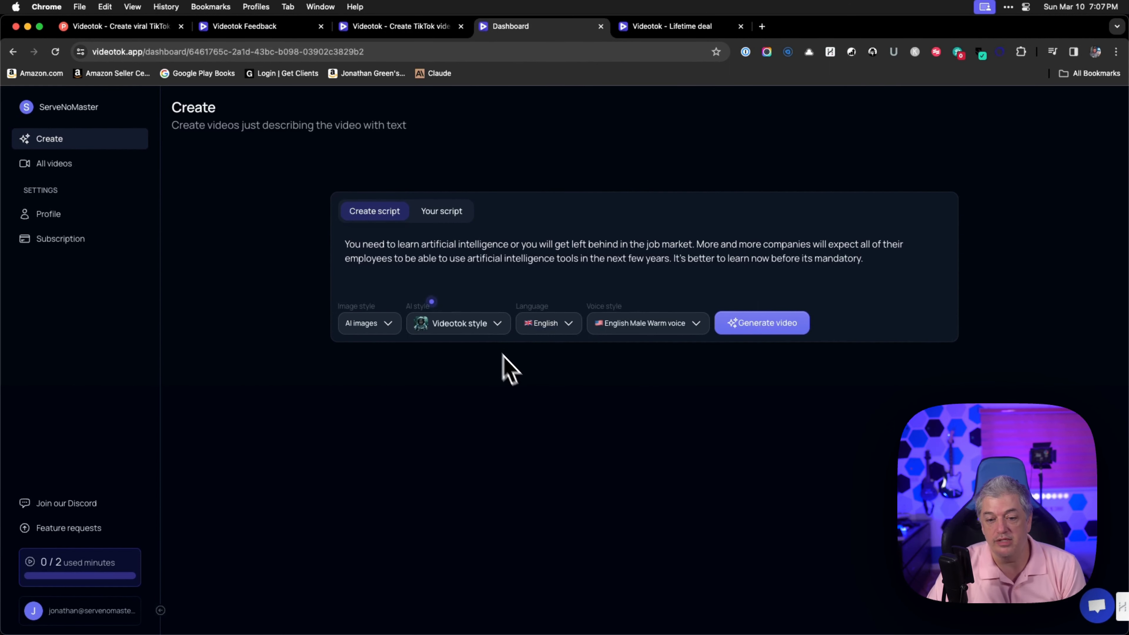
Step: Generate the script and delete its opening sentence and 'Listen up -'
click(763, 326)
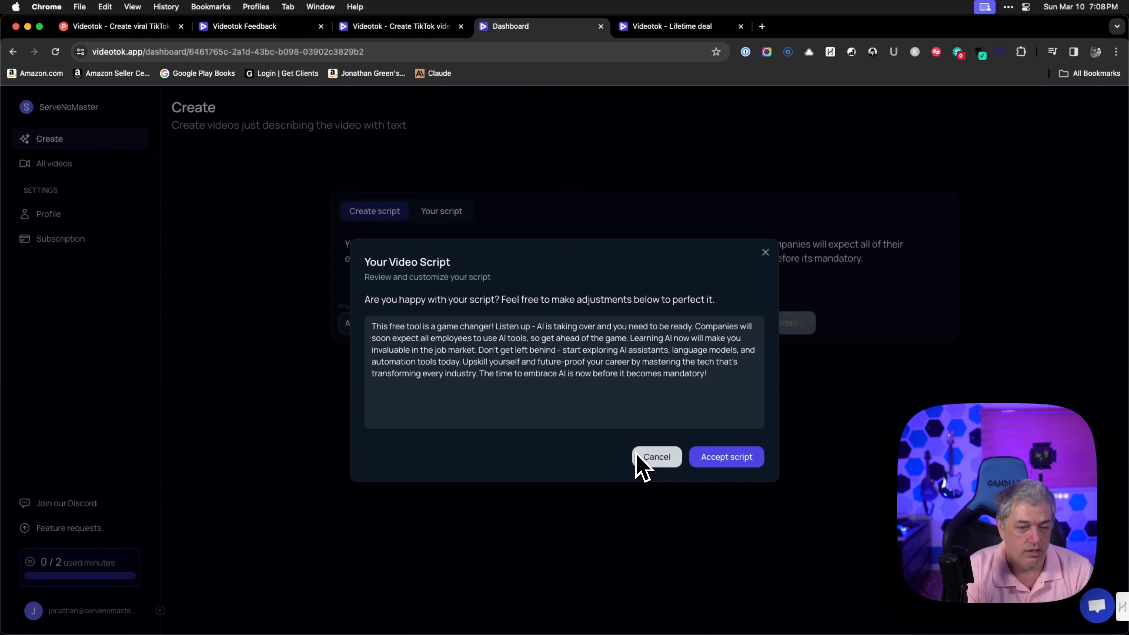
drag(494, 327, 367, 327)
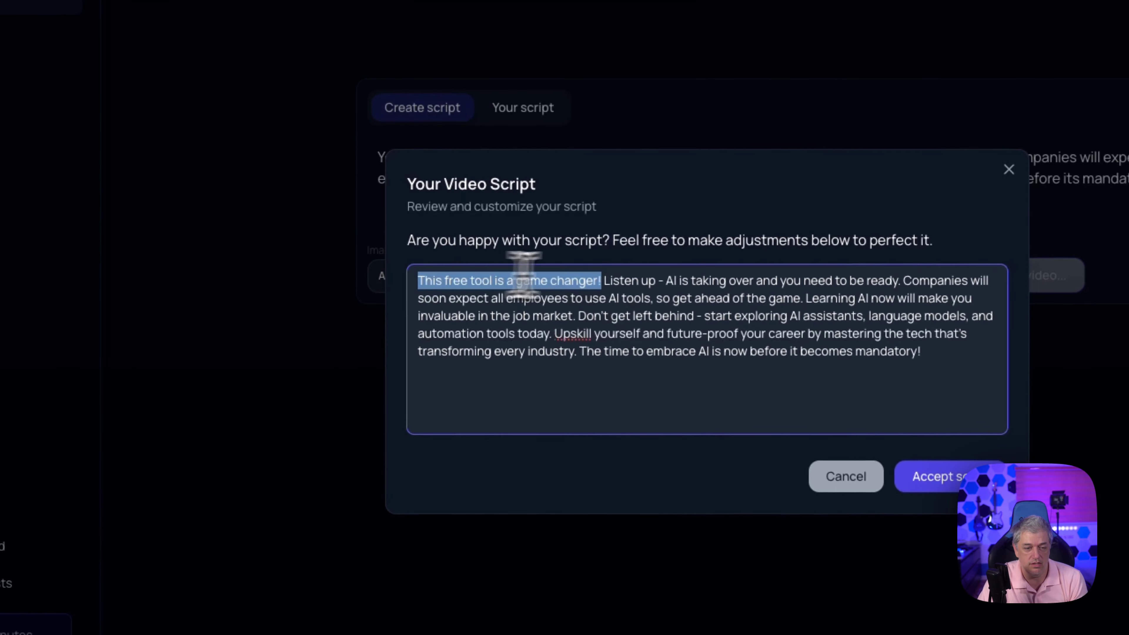
shift+click(665, 280)
key(BackSpace)
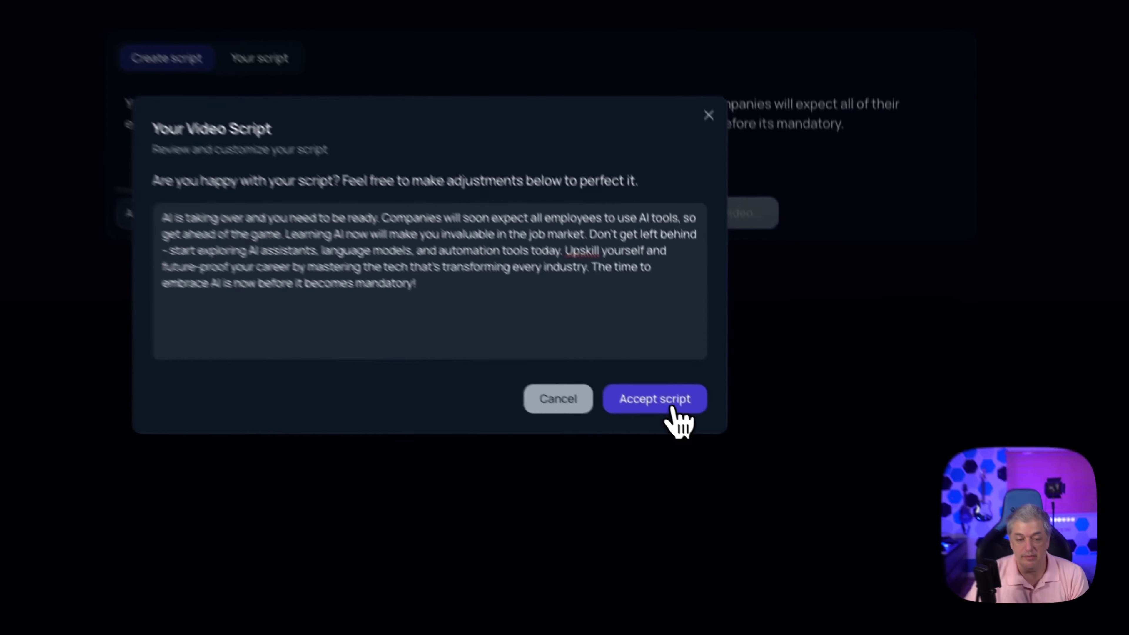
Step: Accept the trimmed script, then open and play the new 25-second video
click(737, 462)
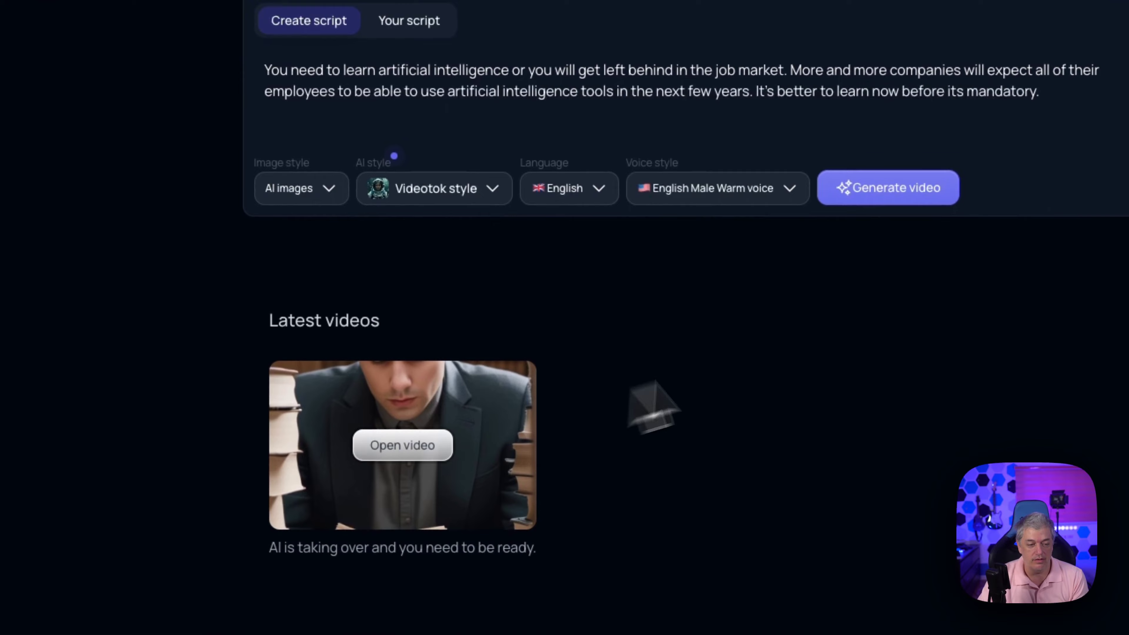
click(403, 444)
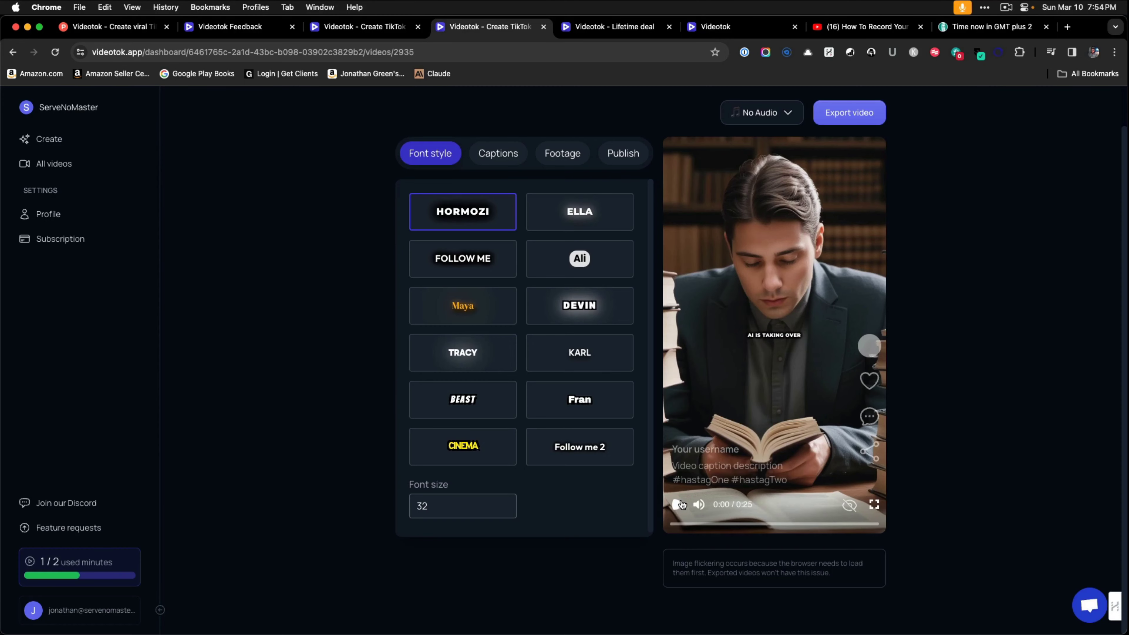
click(676, 503)
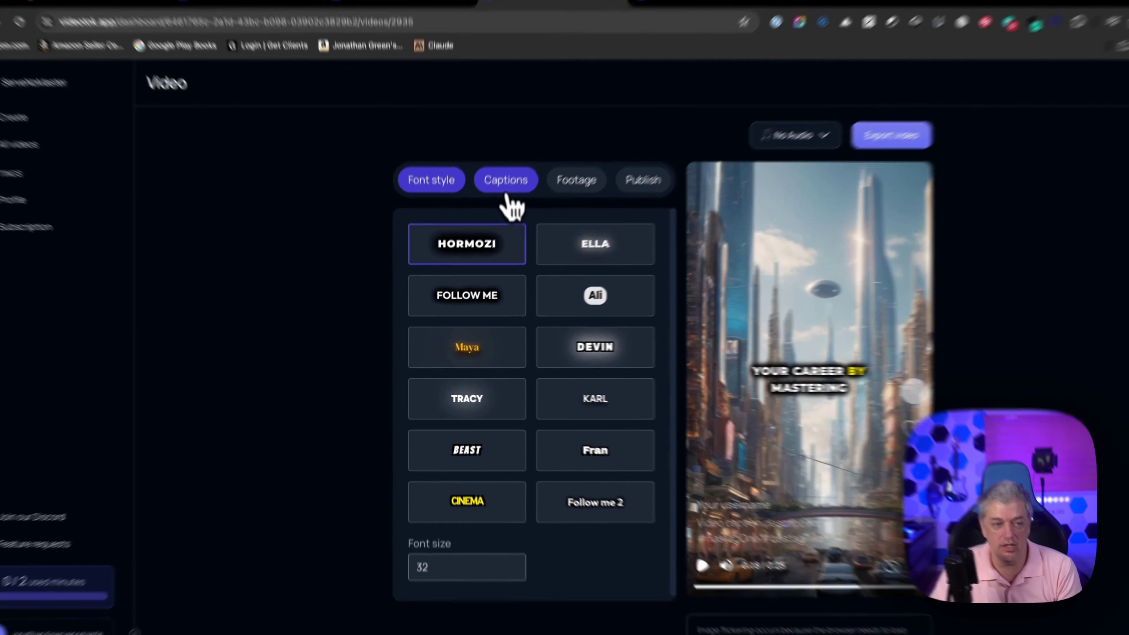
click(507, 191)
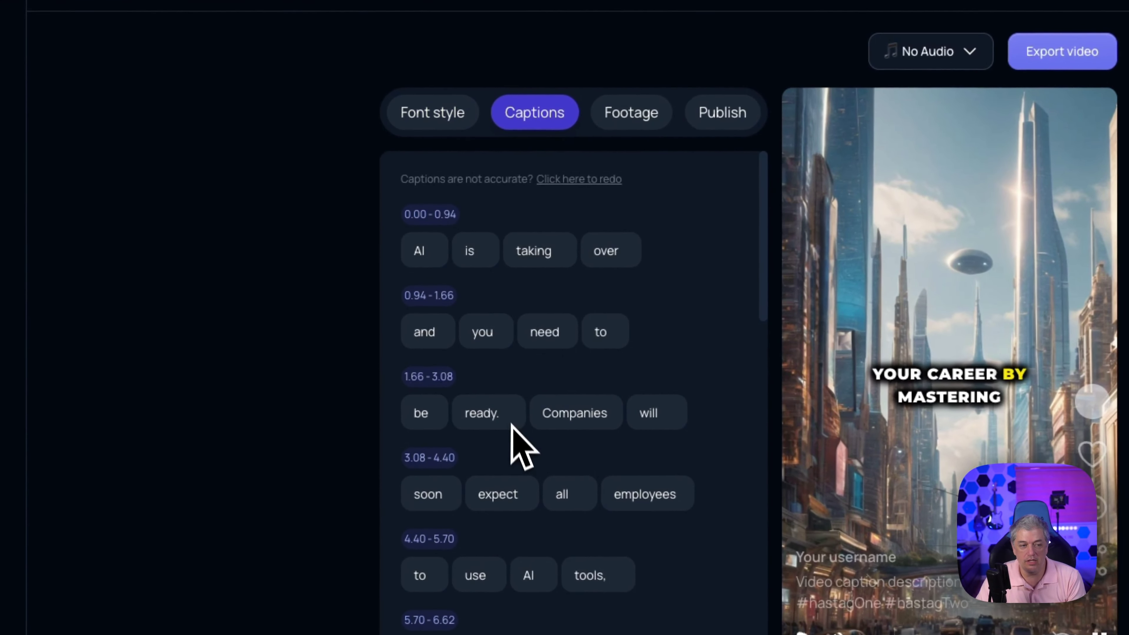
scroll(490, 419, down, 10)
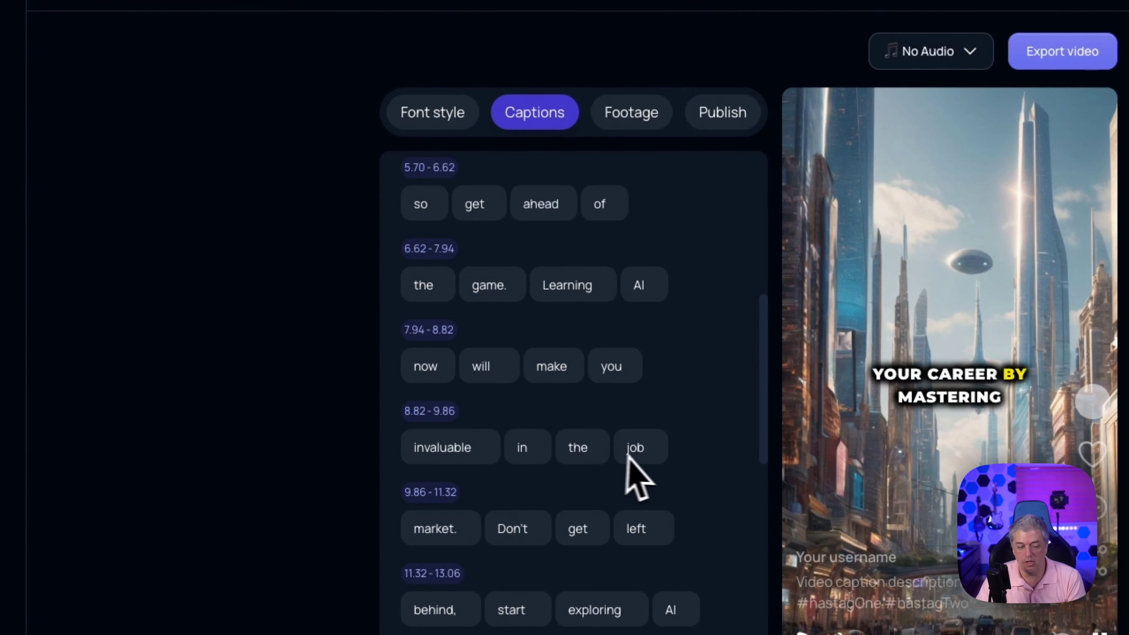
click(475, 126)
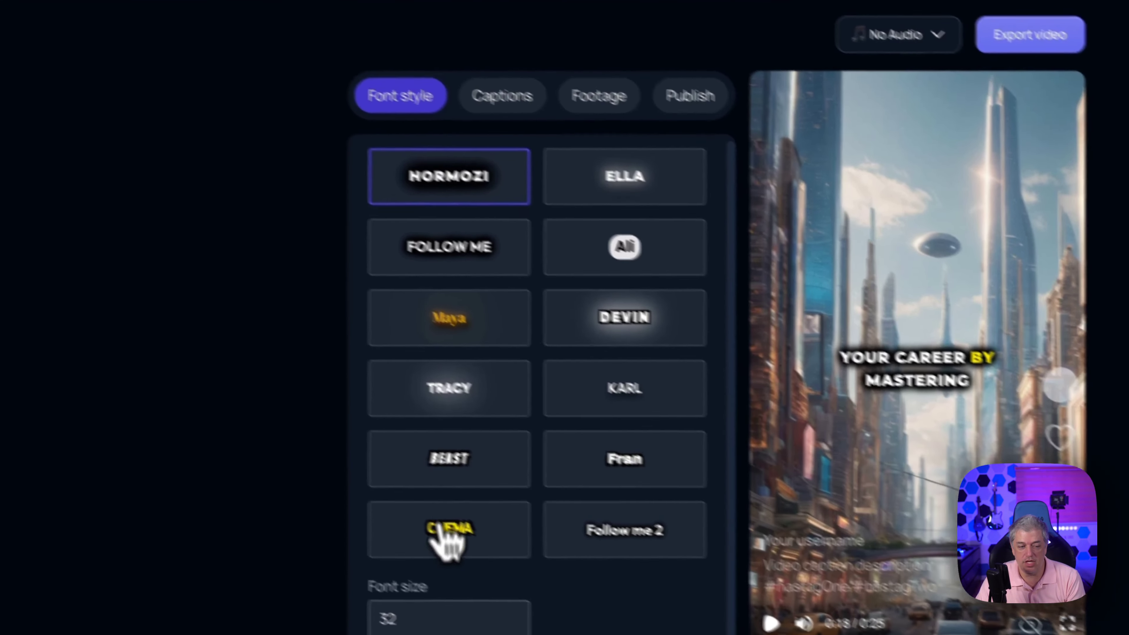
click(477, 549)
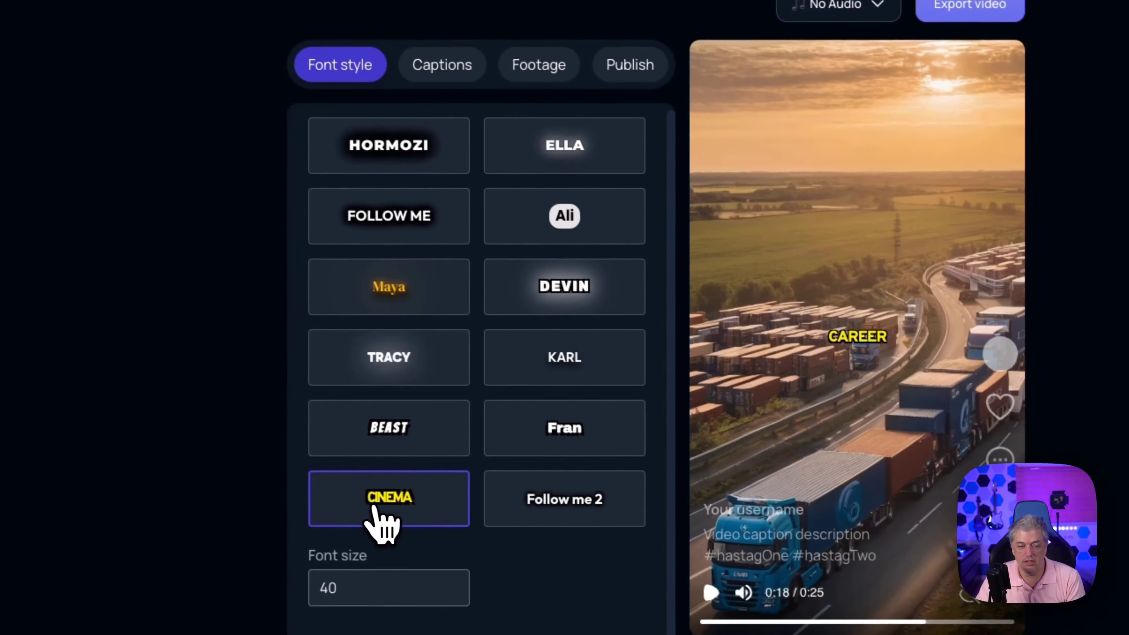
click(548, 157)
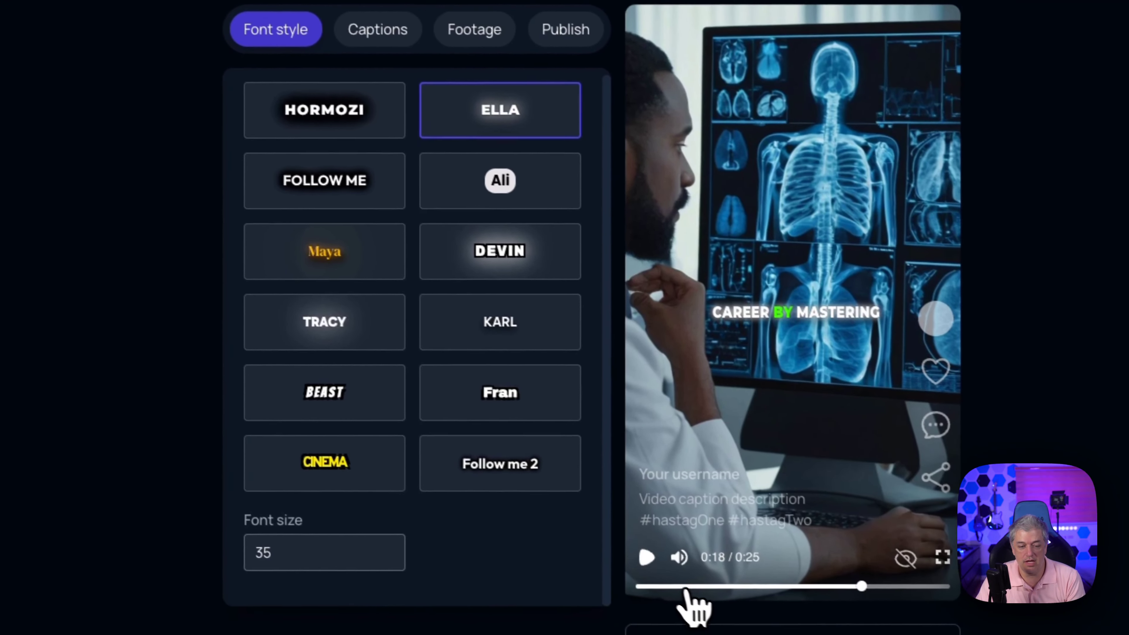
click(695, 618)
click(637, 552)
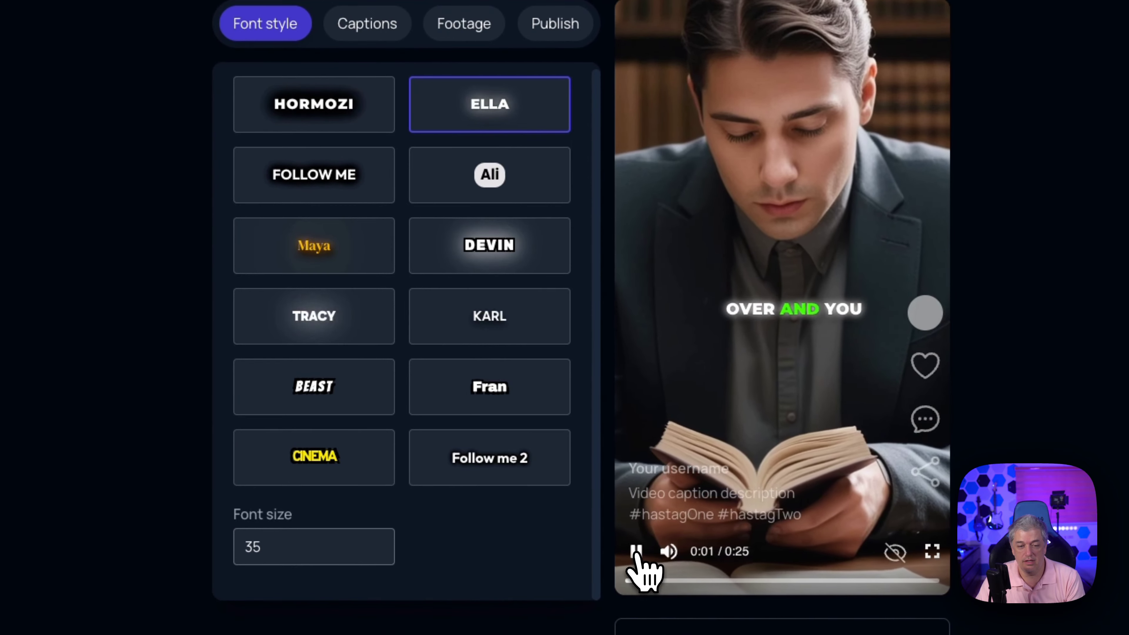
click(636, 552)
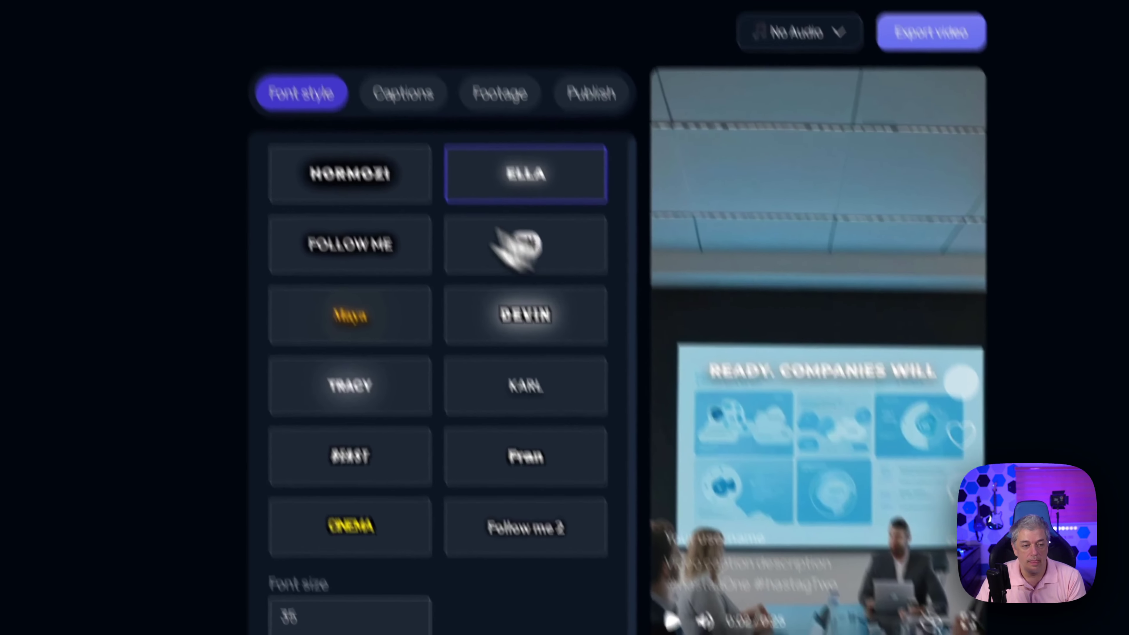
click(360, 109)
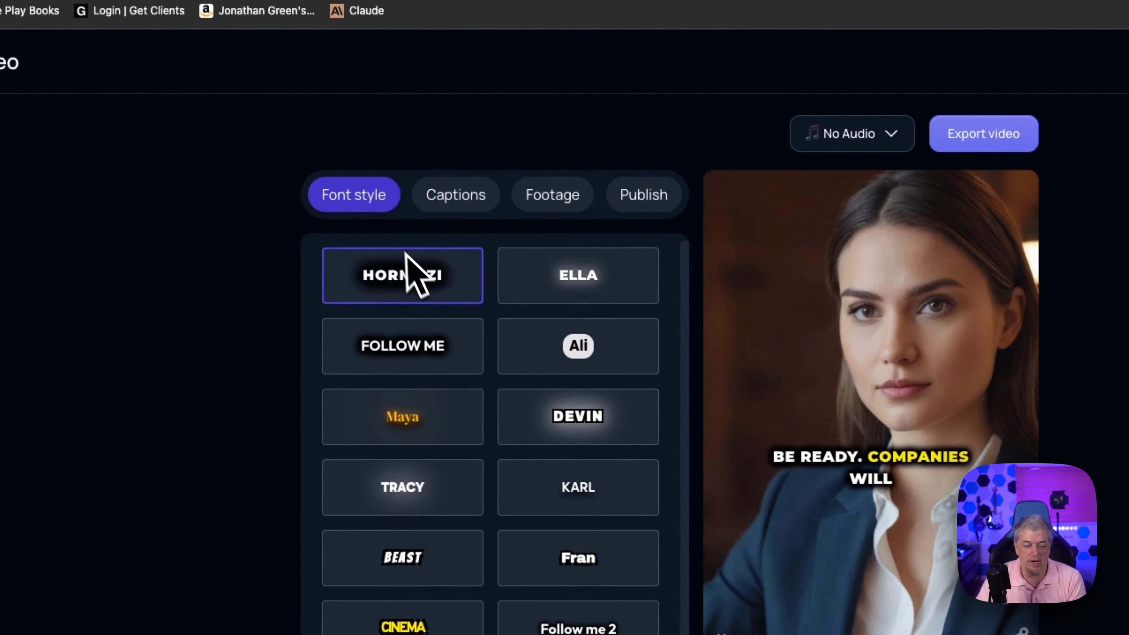
Step: Show the Footage panel and check the first clip's Search and Upload media options
click(551, 187)
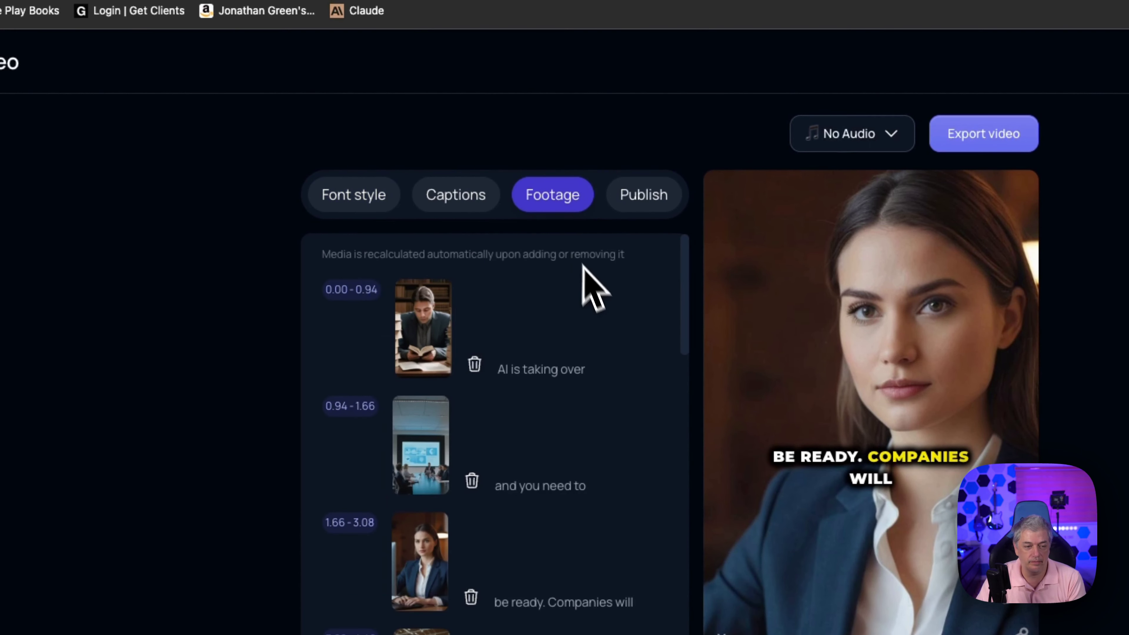
click(413, 333)
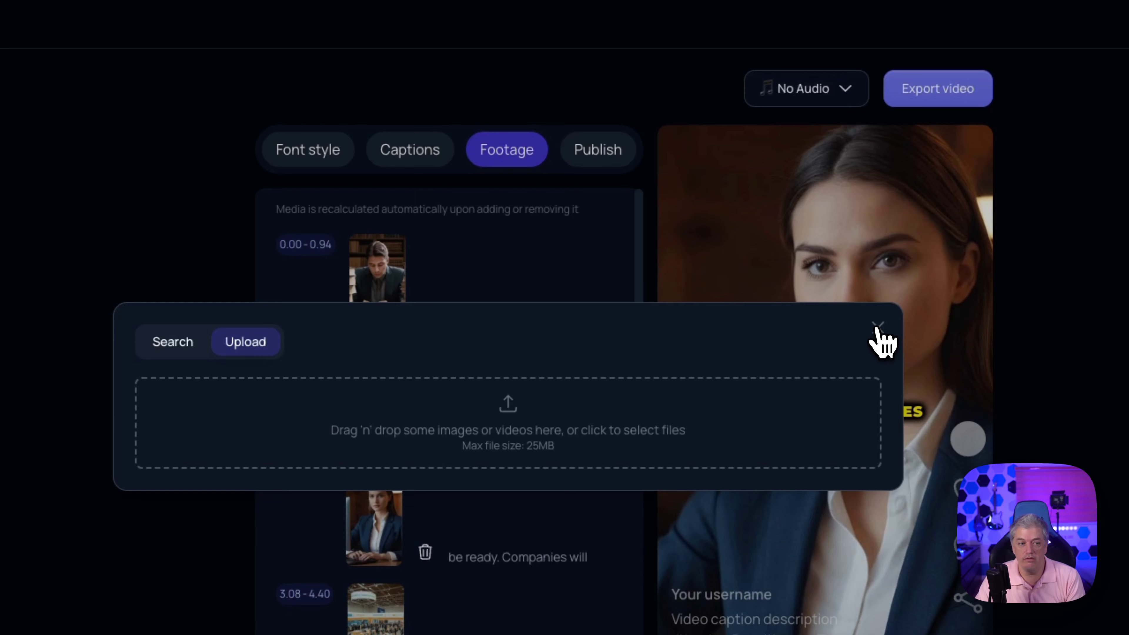
click(881, 340)
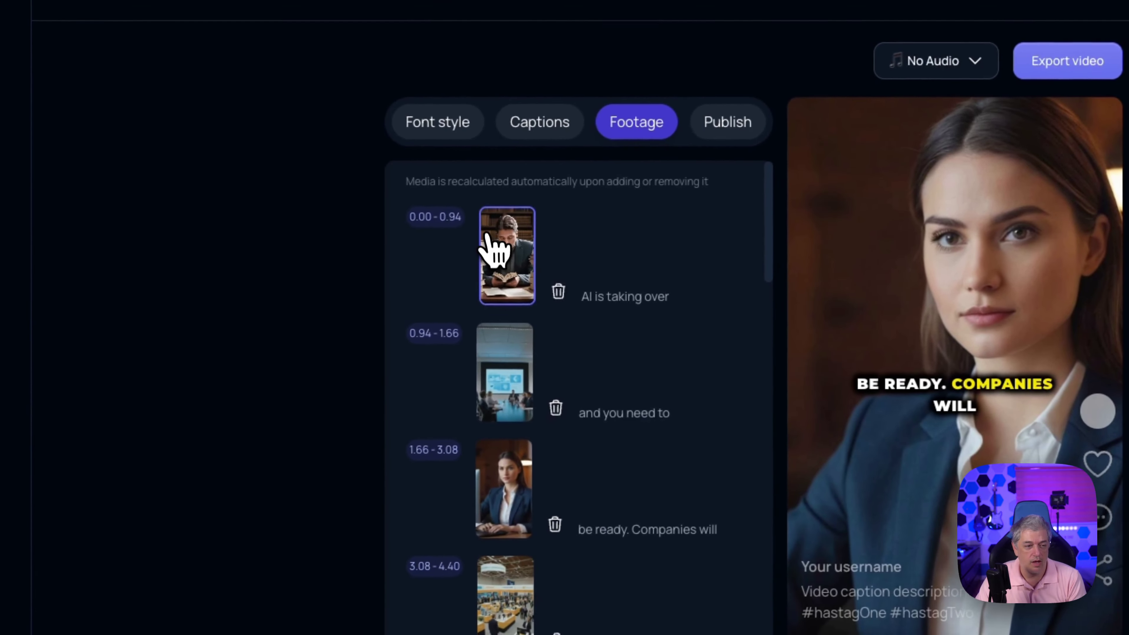
click(493, 249)
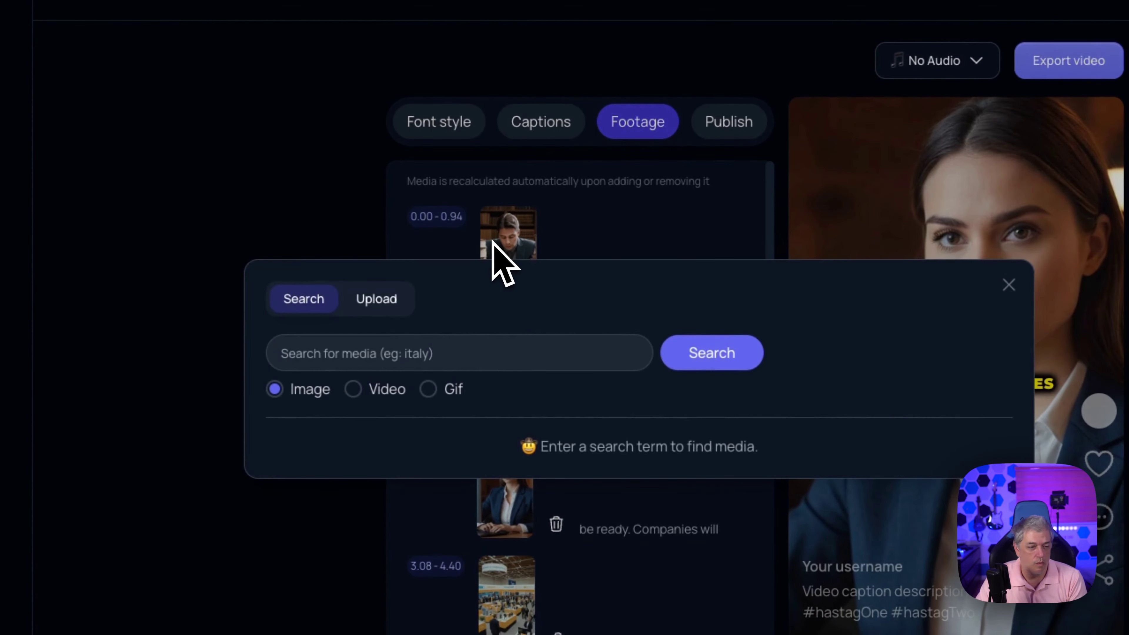
click(450, 352)
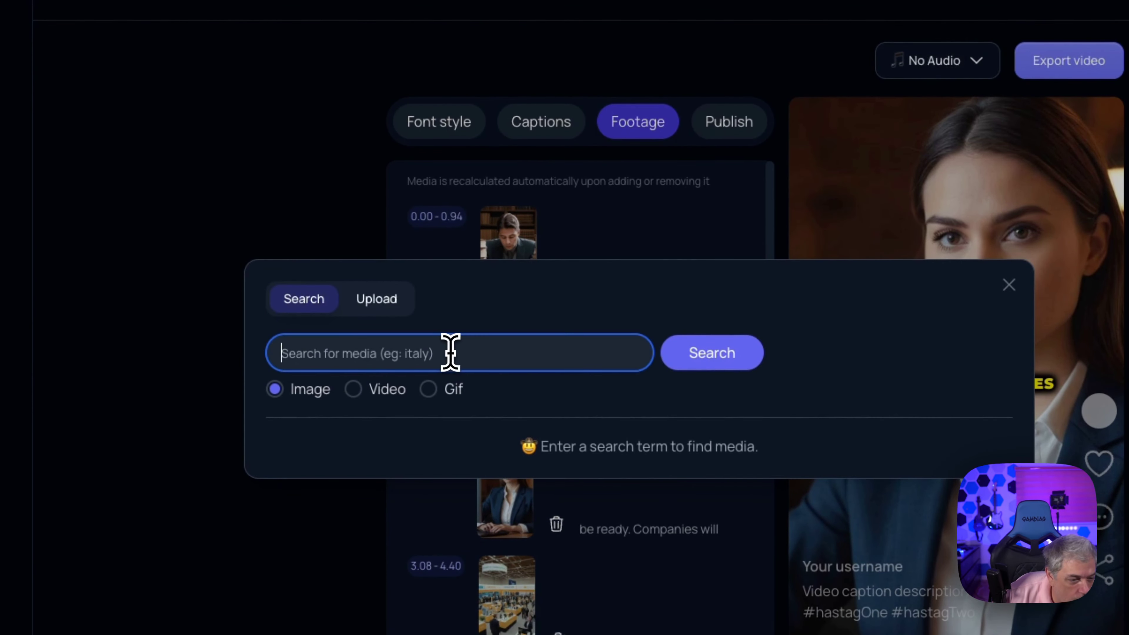
click(376, 298)
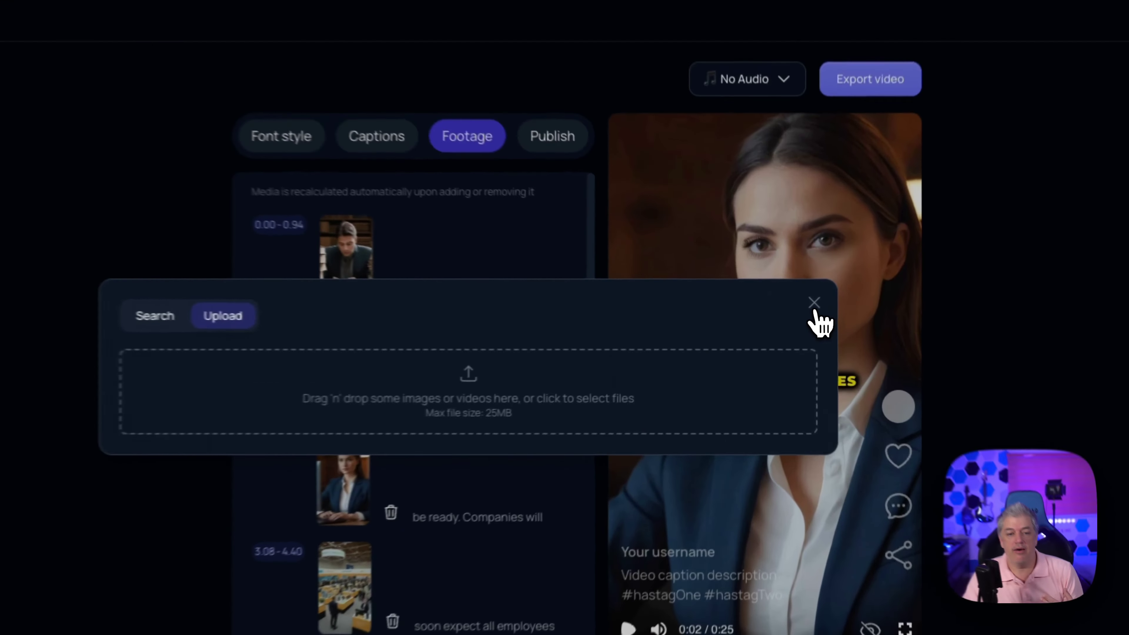
click(810, 314)
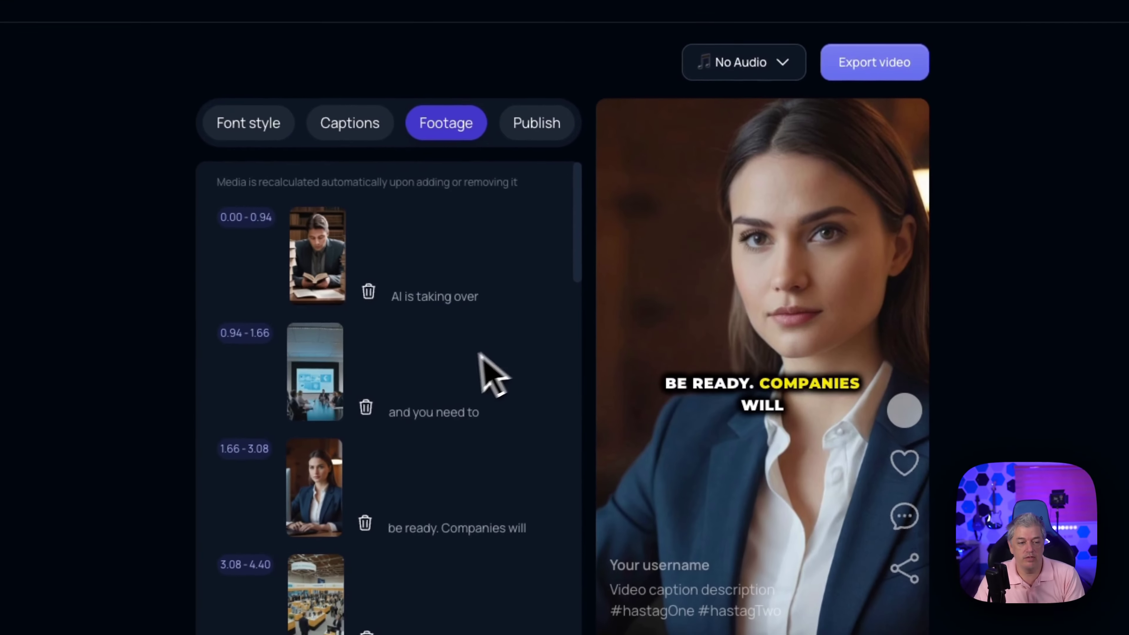
Step: Scroll the footage list to its last segment, 24.40–24.98 'mandatory.'
scroll(573, 361, down, 10)
scroll(450, 366, down, 10)
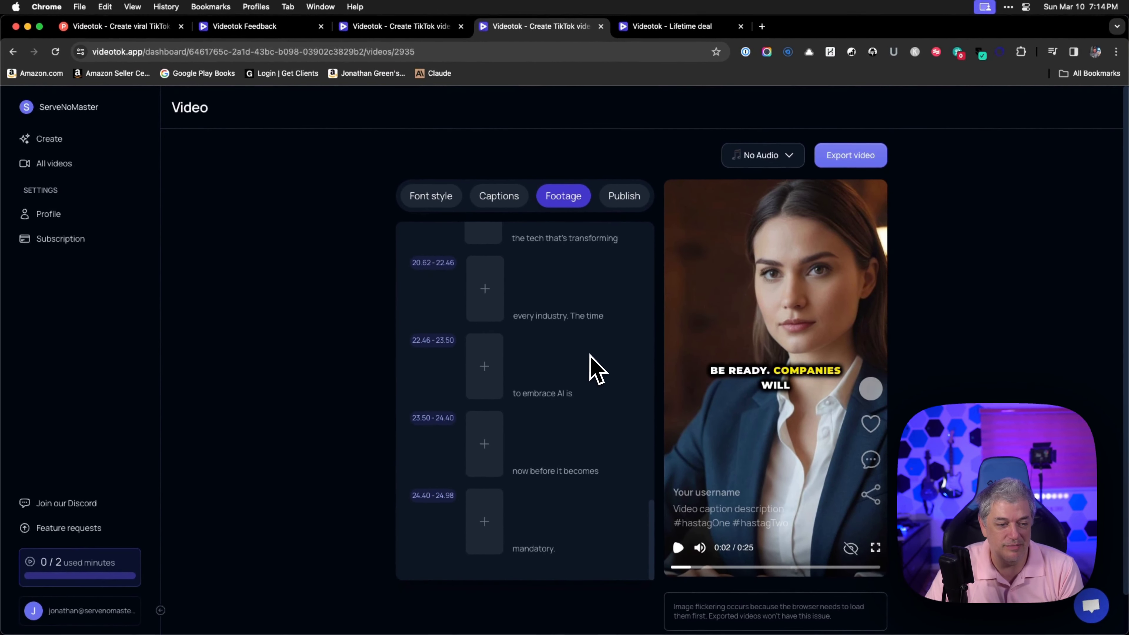
scroll(590, 356, down, 2)
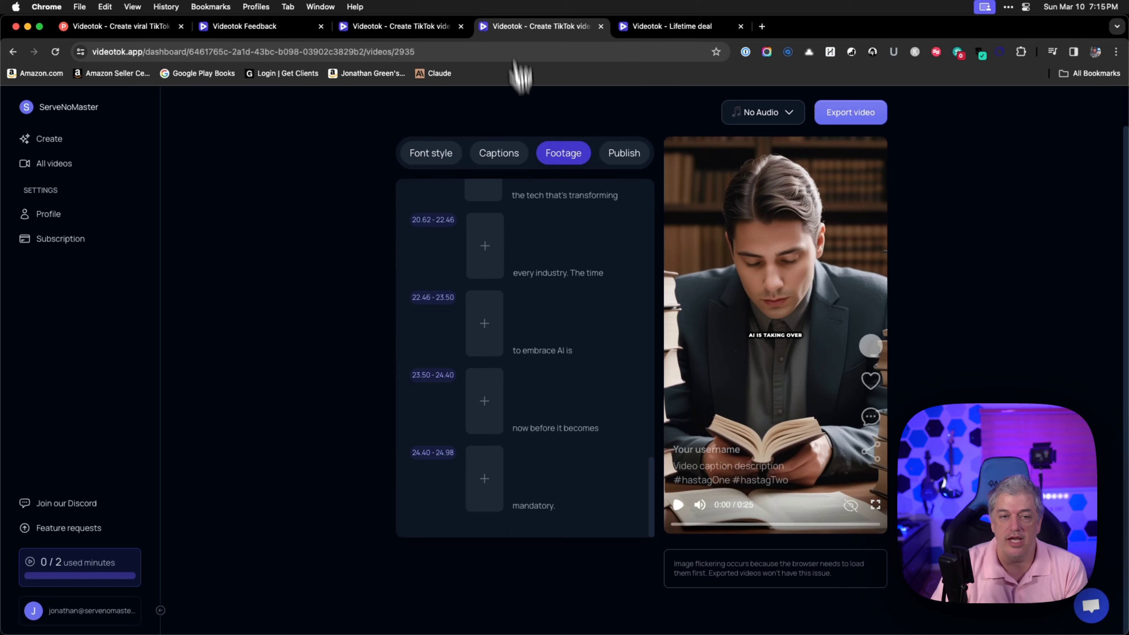
Step: Set Bladerunner 2049 as background music and bring up the Publish panel
click(788, 113)
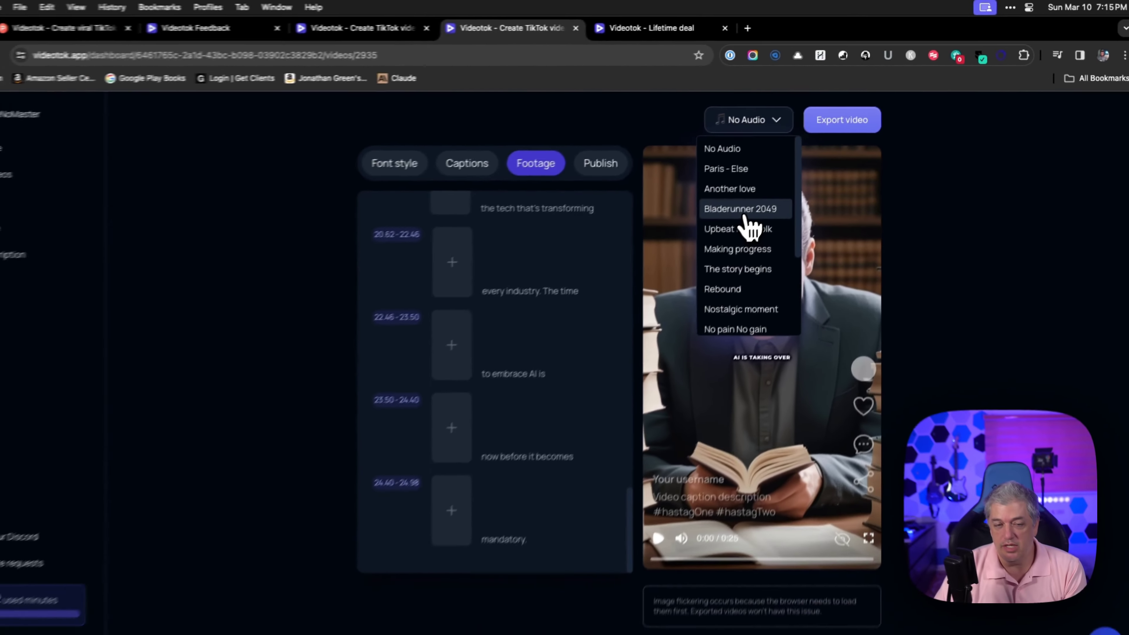
scroll(658, 320, down, 5)
scroll(659, 319, up, 5)
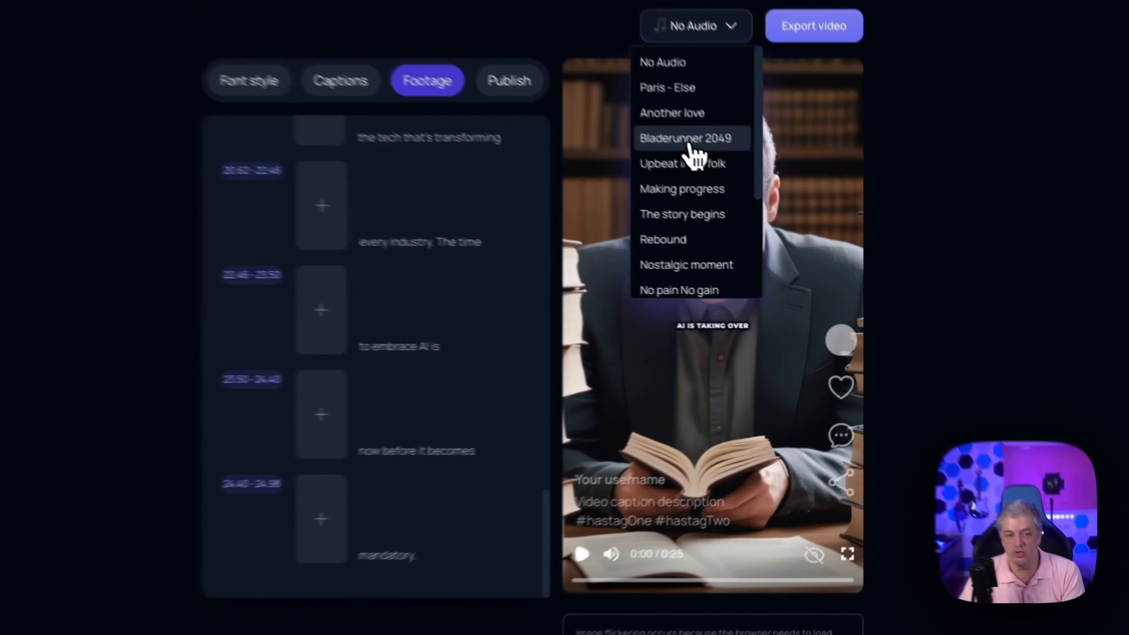
click(755, 196)
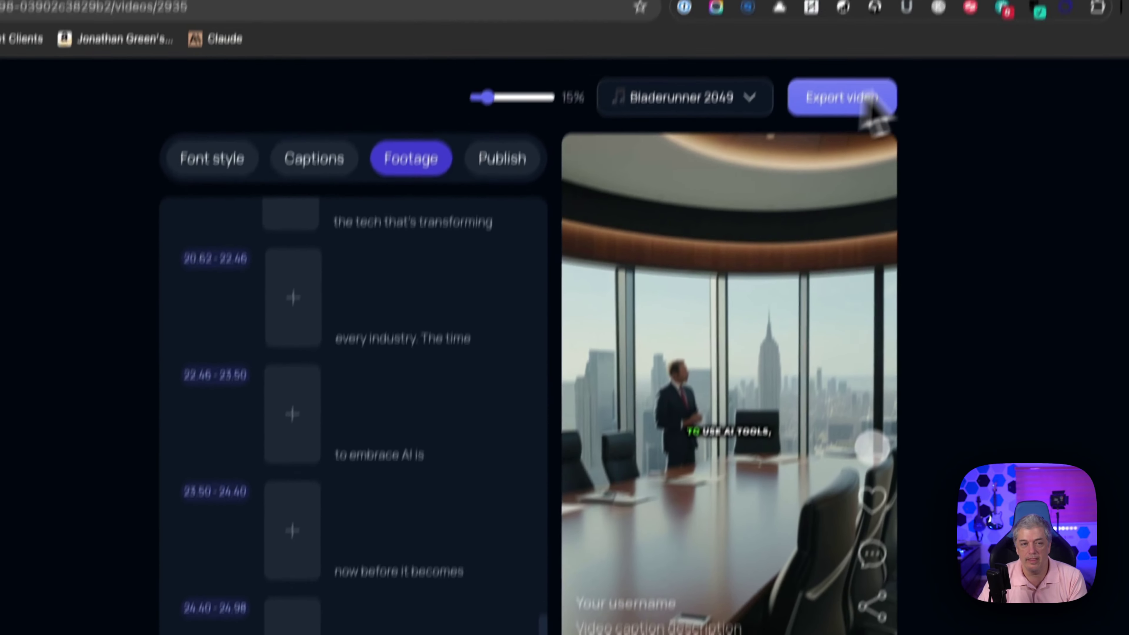
click(525, 7)
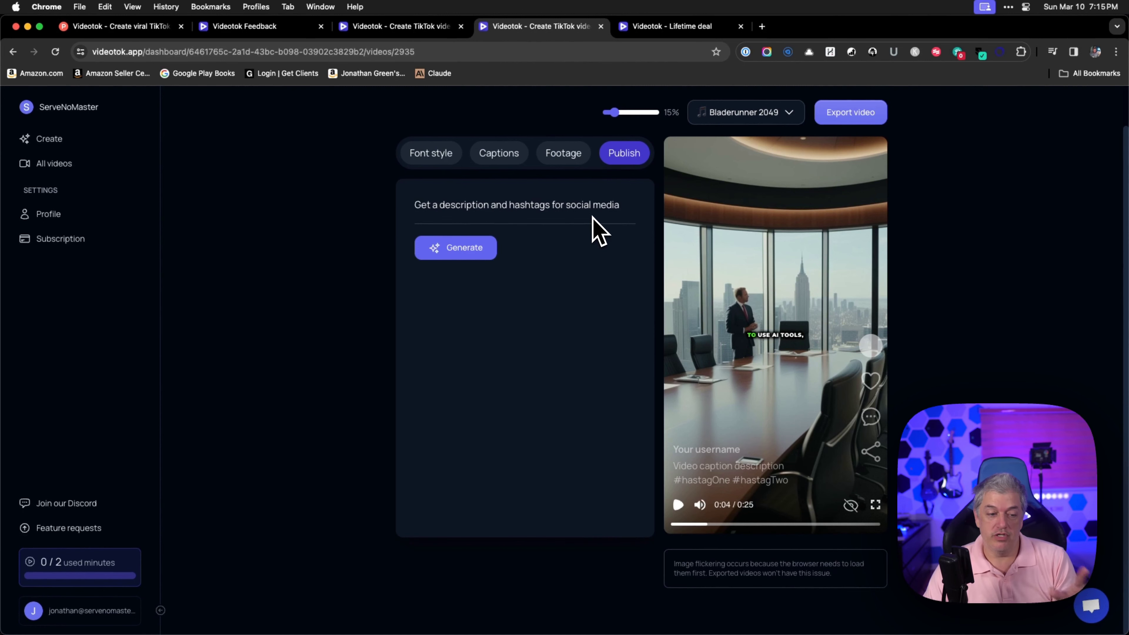
Step: Generate a social media description with hashtags and select the generated text
click(482, 249)
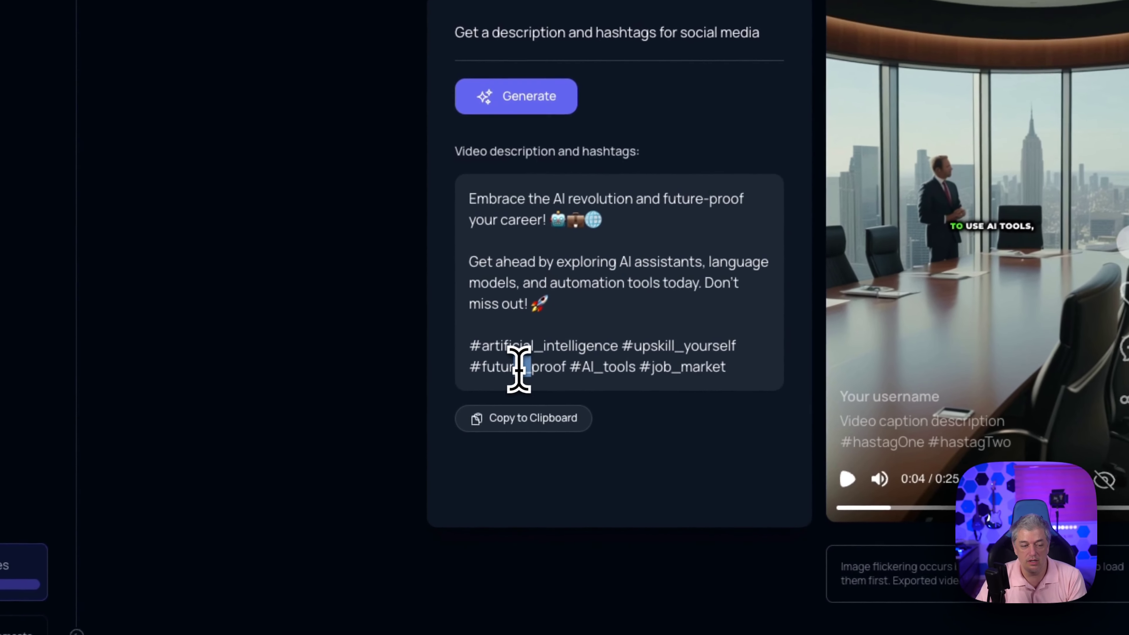
drag(531, 369, 524, 369)
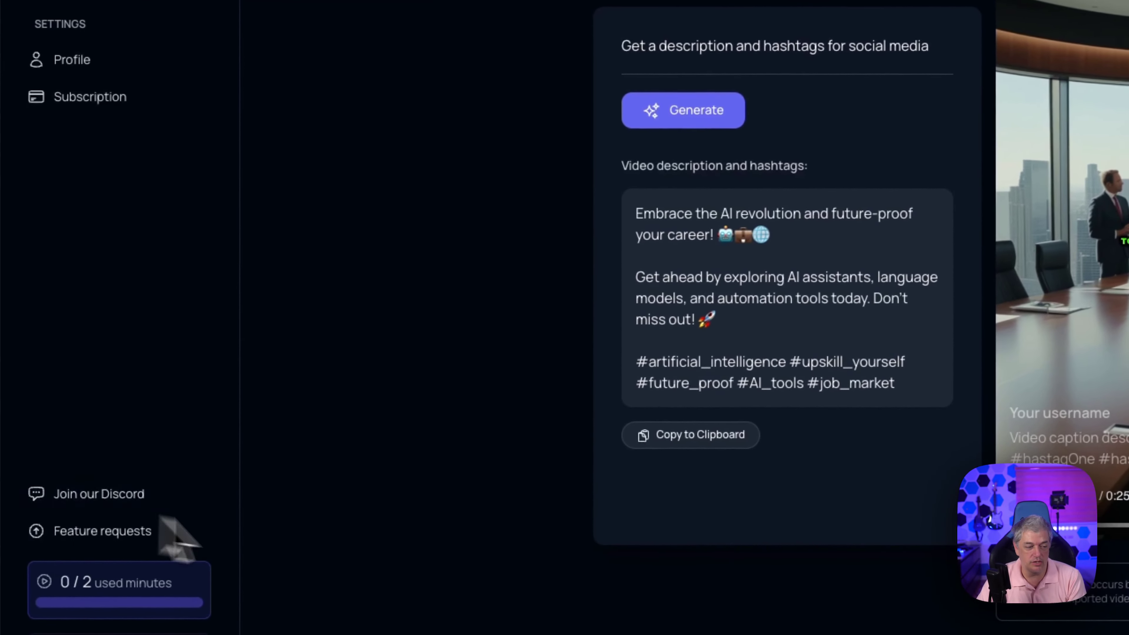
drag(144, 529, 156, 491)
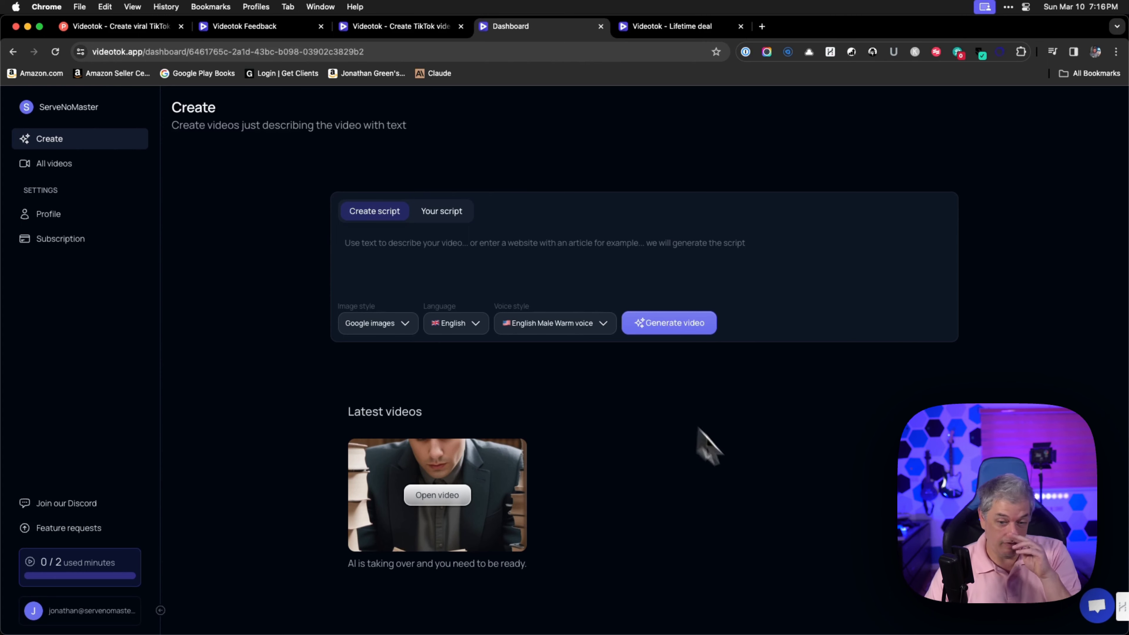
Step: Return to the Create page showing the AI-careers video under Latest videos
mouse_move(835, 633)
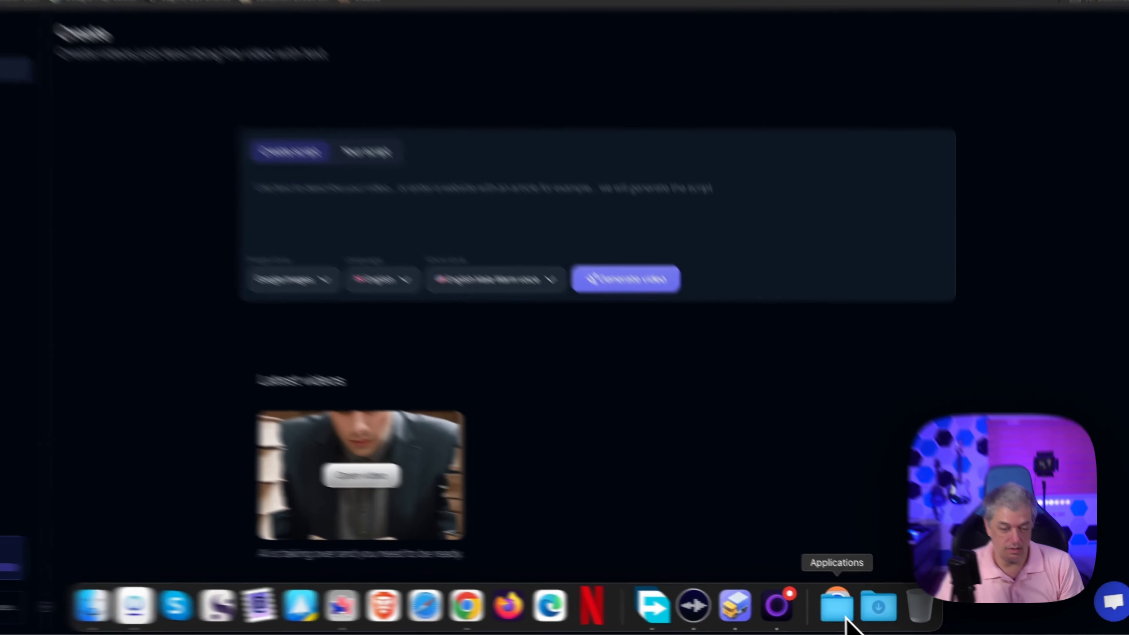
Step: Open Descript and play, then pause, the interview clip about success
click(853, 609)
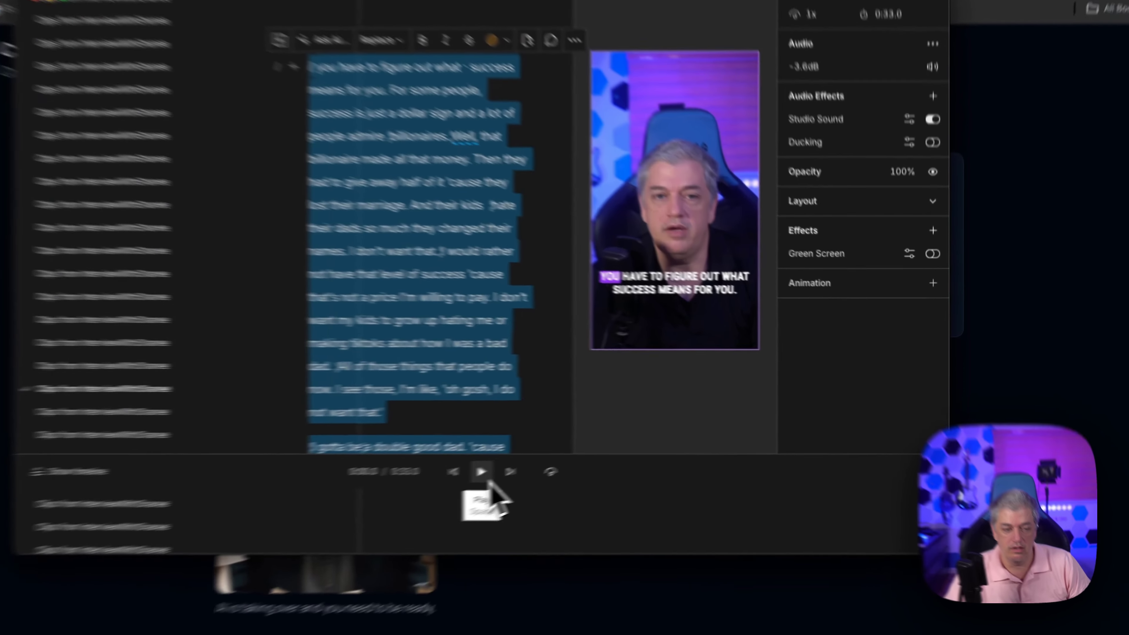
click(481, 471)
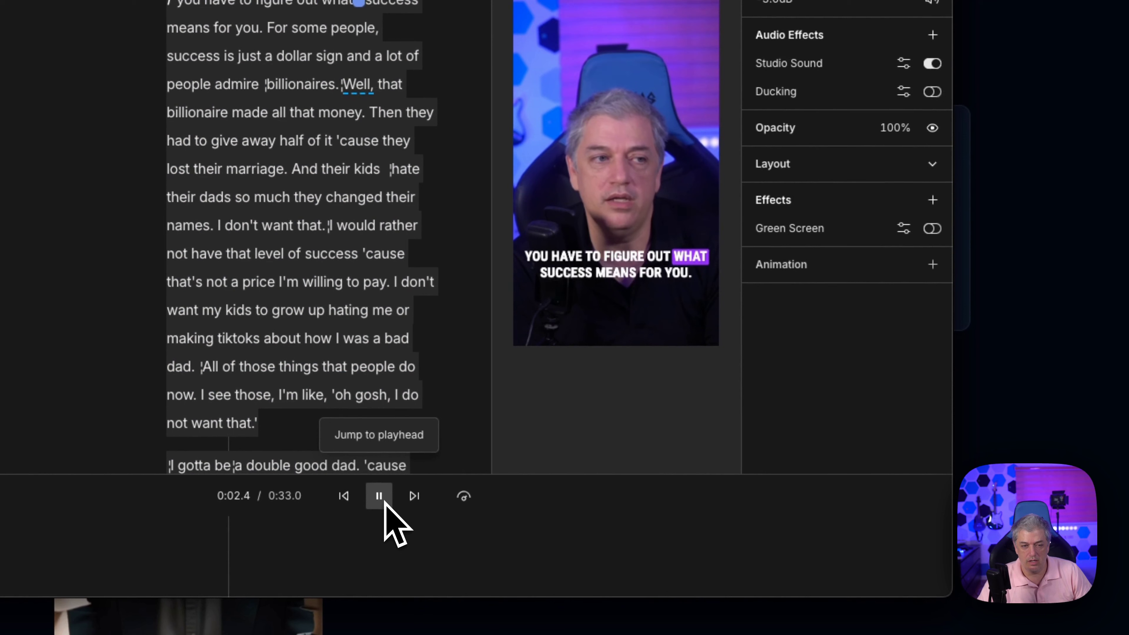
click(383, 499)
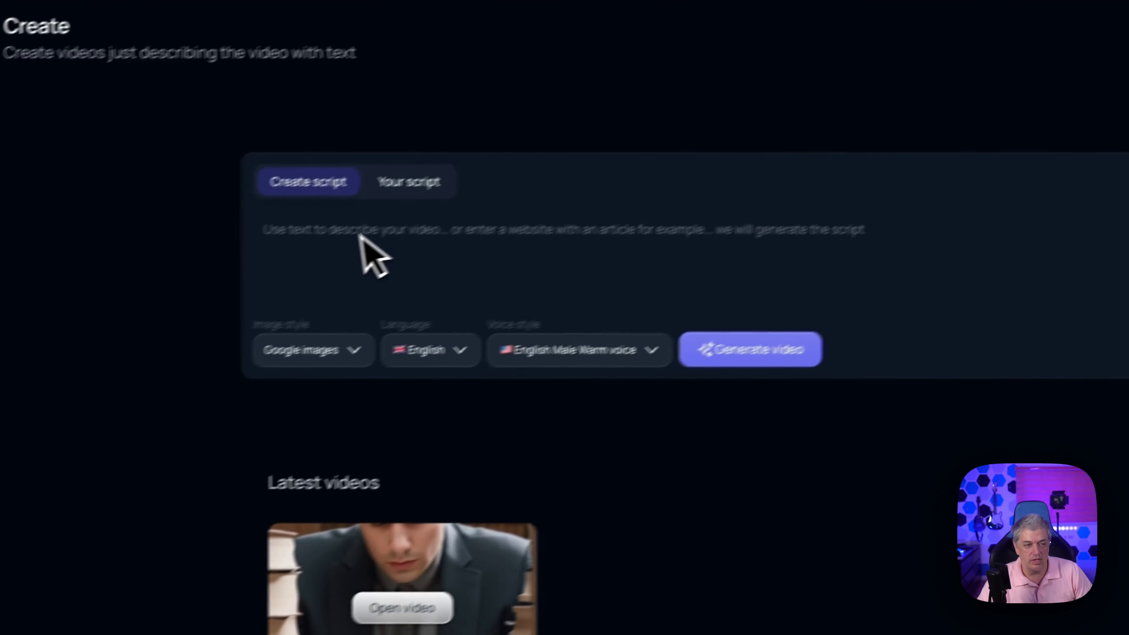
Step: Paste the success transcript as your own script and switch to AI images
click(398, 187)
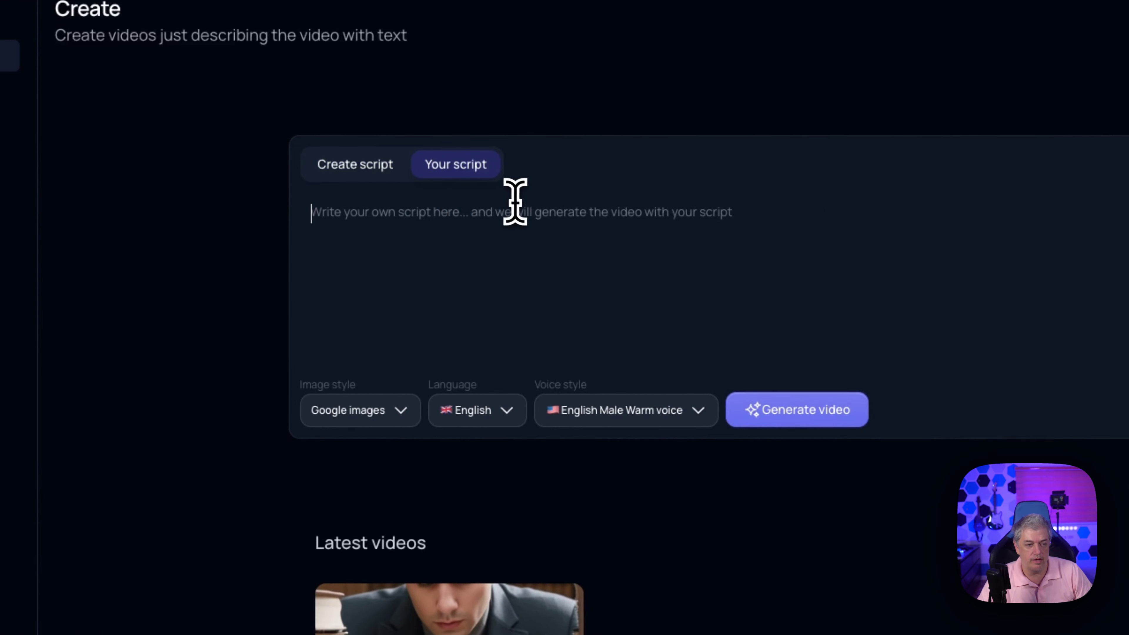
key(ctrl+v)
click(400, 410)
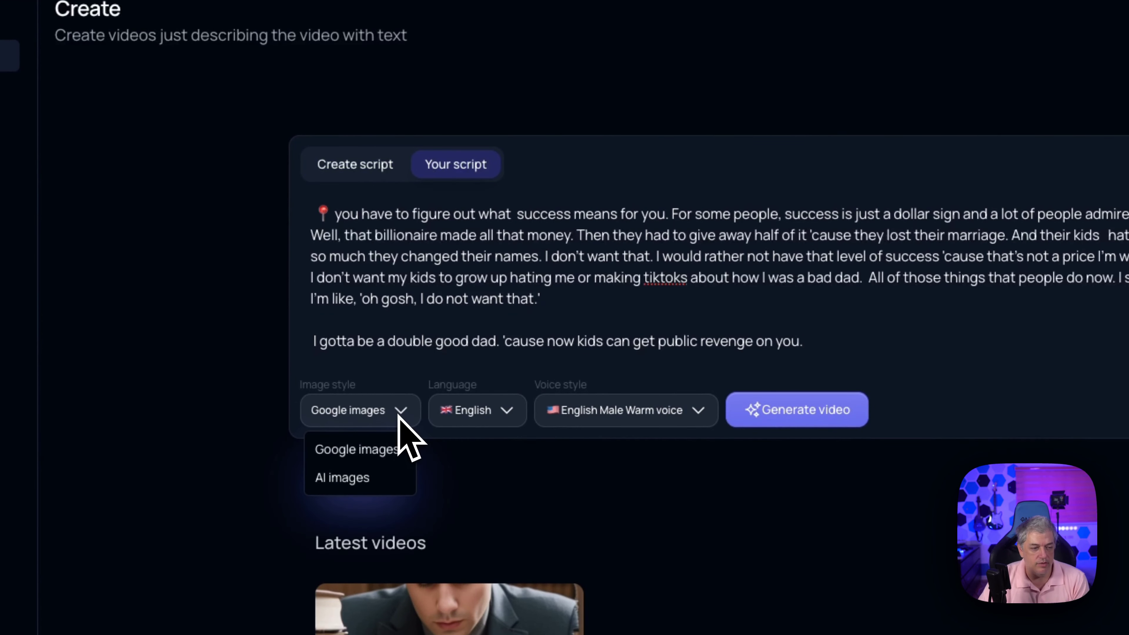
click(355, 477)
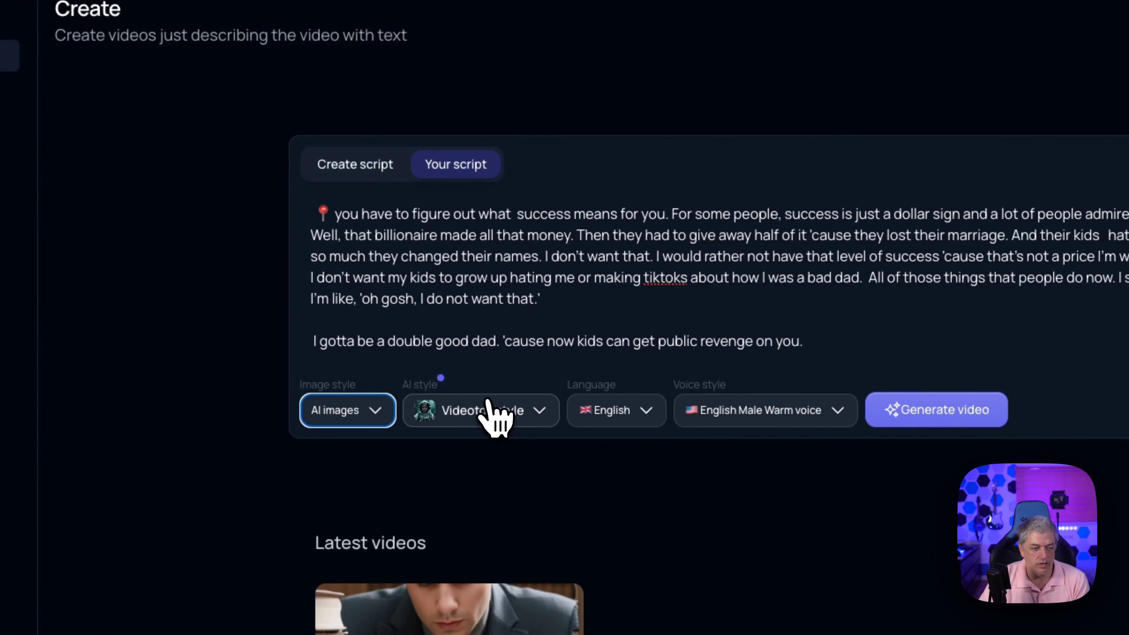
Step: Choose the Cybercity art style and English Male Deep voice, then generate the video
click(496, 410)
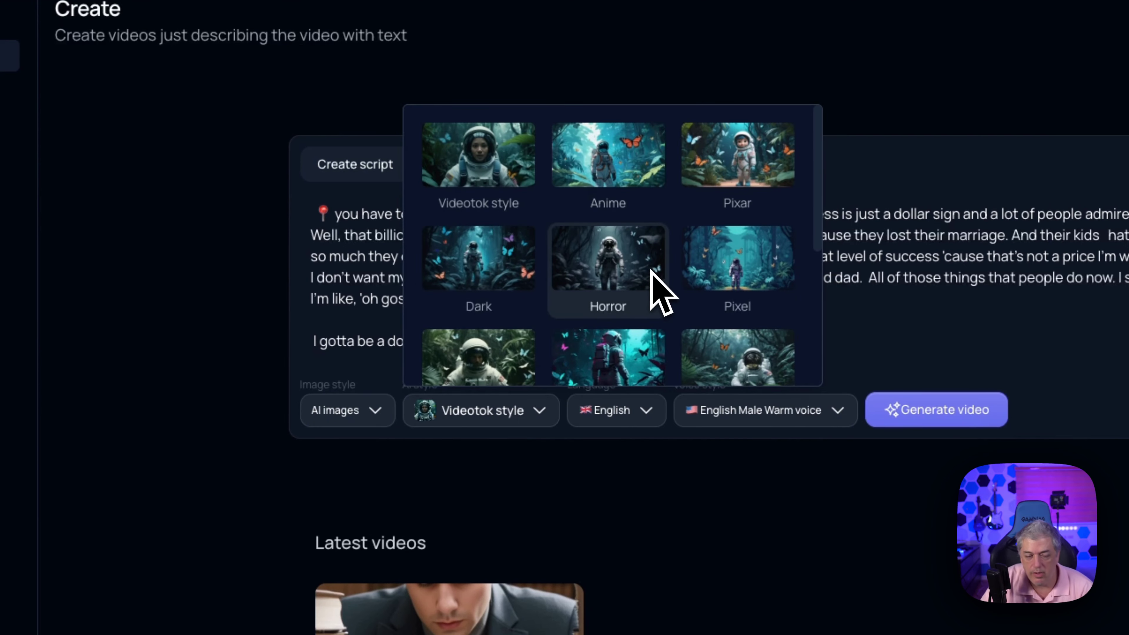
scroll(652, 271, down, 5)
click(649, 338)
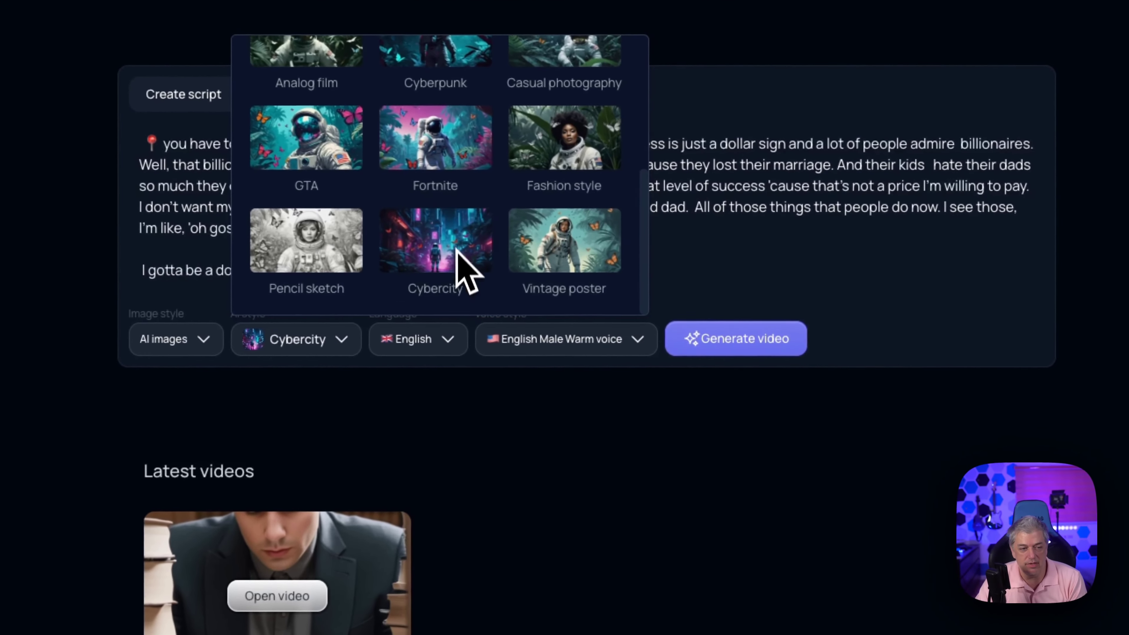
click(793, 254)
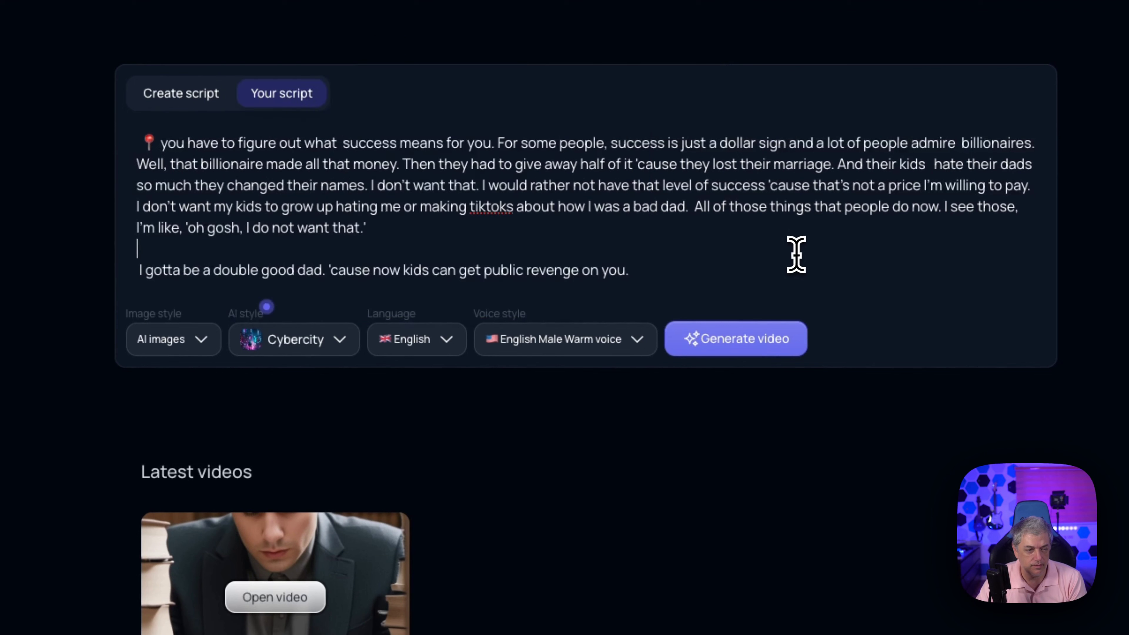
click(612, 340)
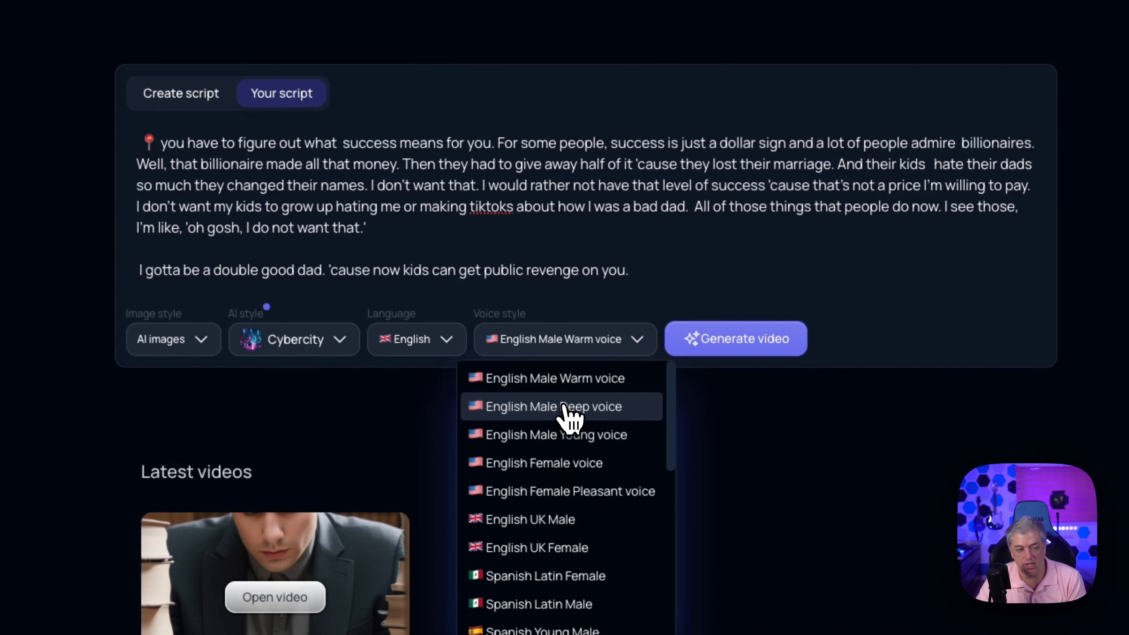
click(570, 411)
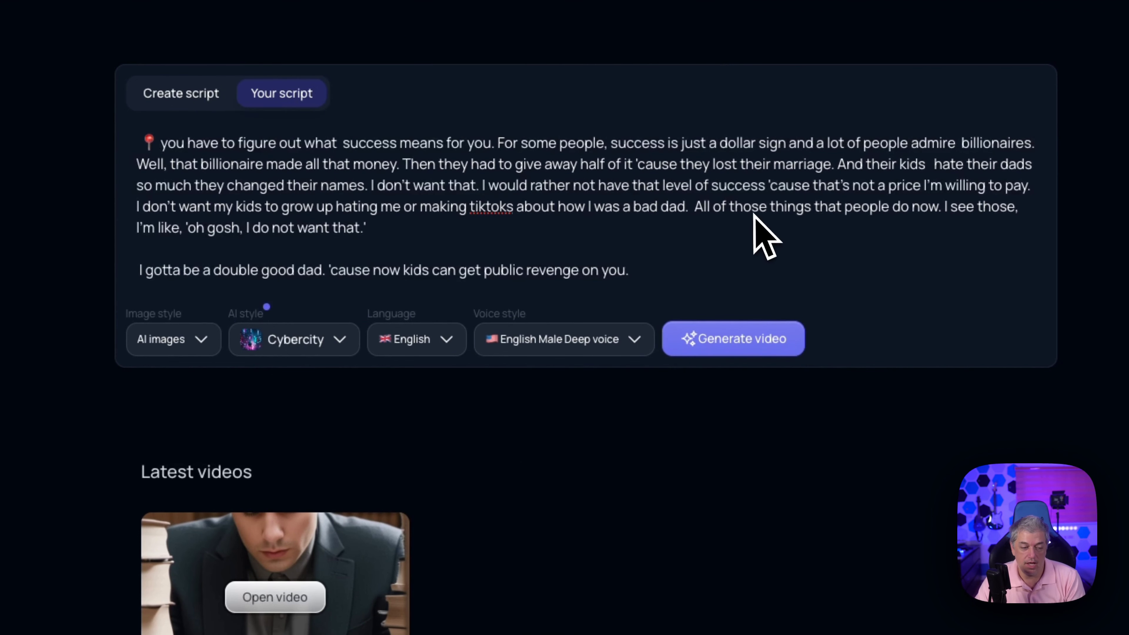
click(755, 351)
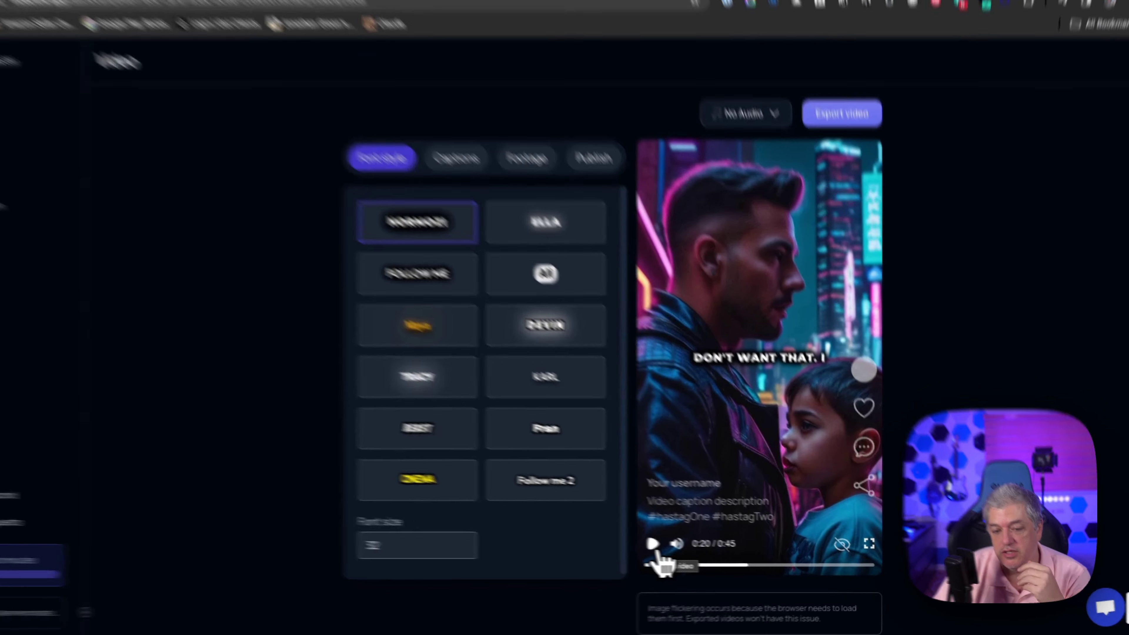
Step: Play and pause the new 45-second Cybercity video in the preview
click(678, 547)
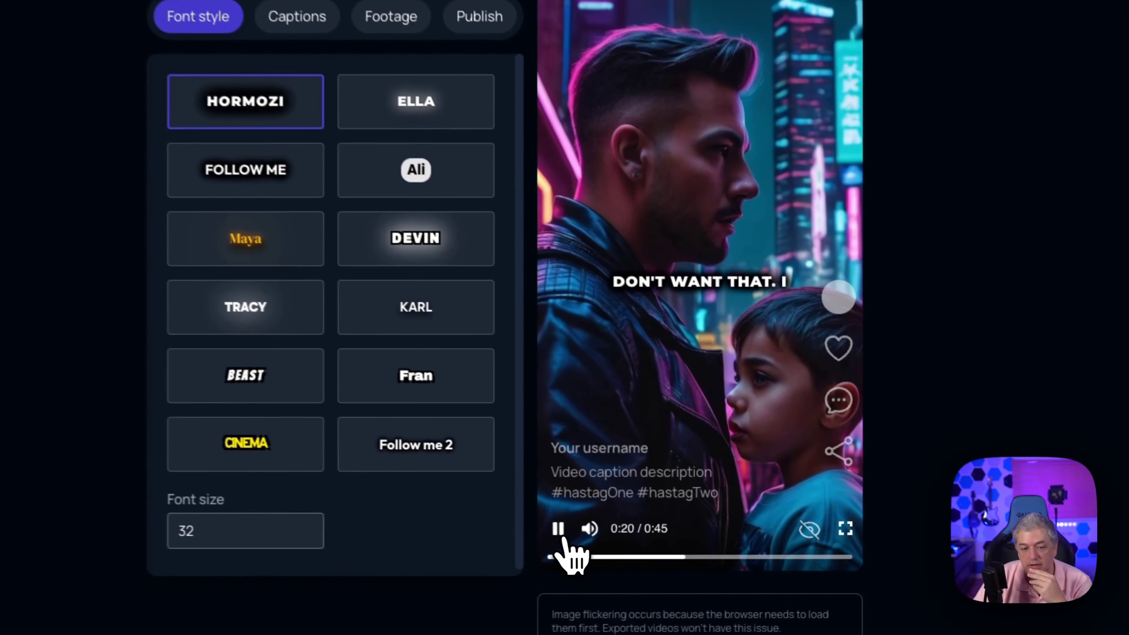
click(547, 528)
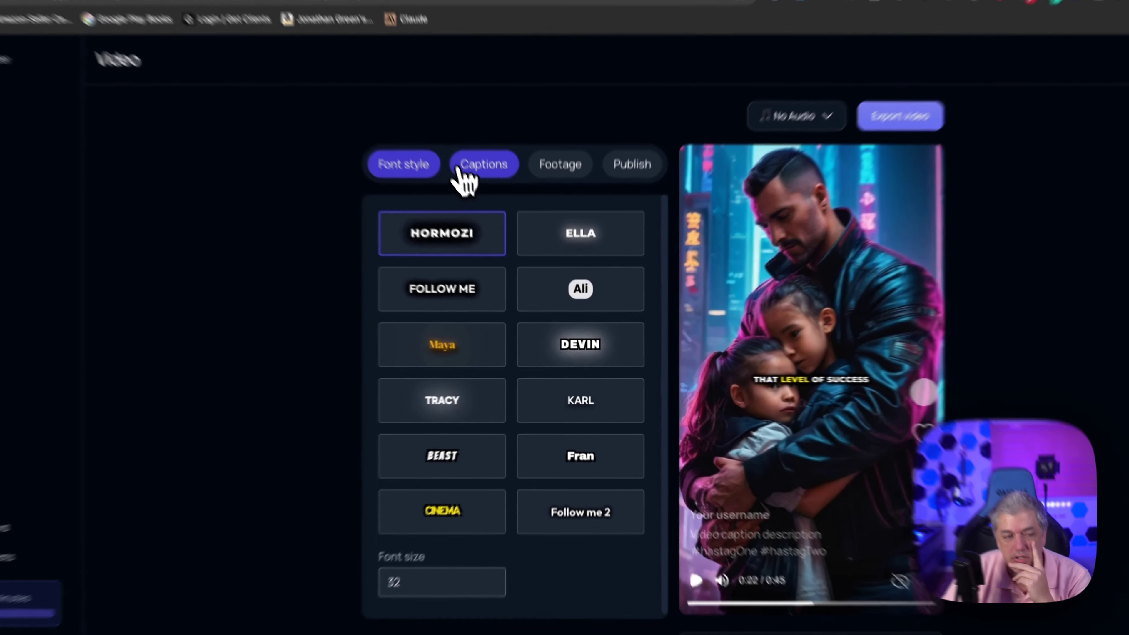
Step: Show the success video's caption segments, down to 44.14–44.70 'on you.', with their image slots
click(484, 202)
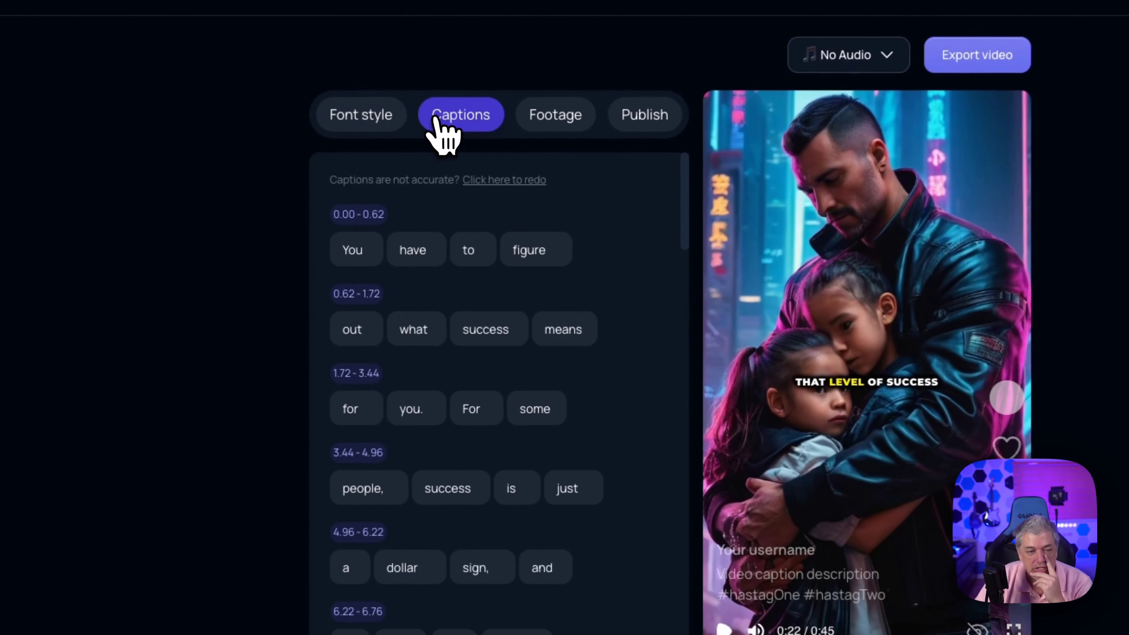
click(398, 115)
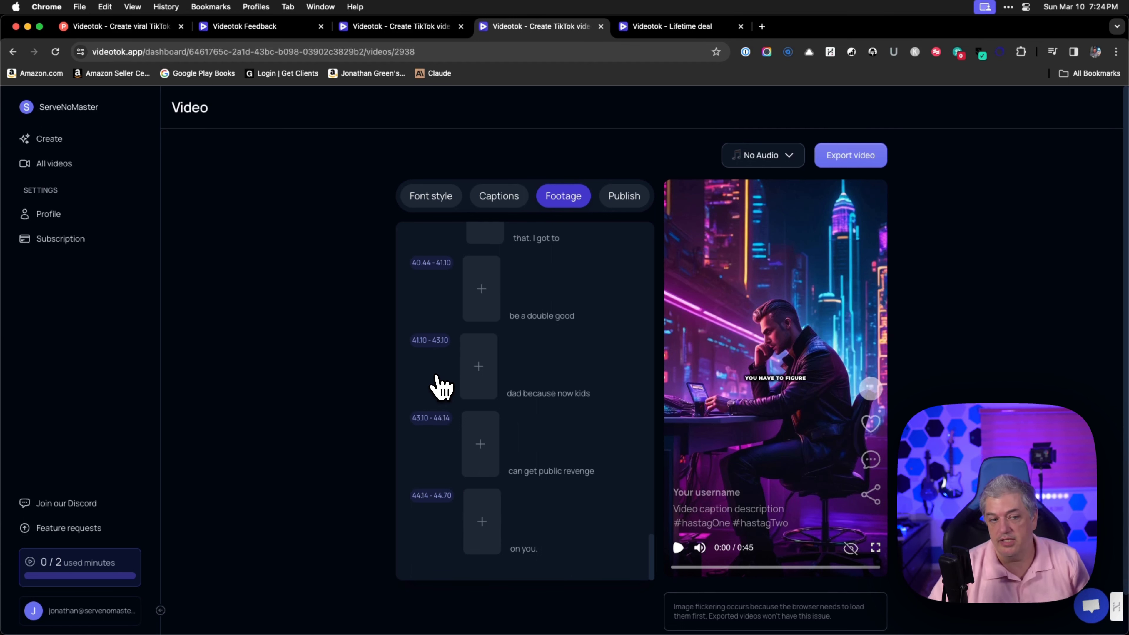
Step: Scroll through the footage segments to review the assigned Cybercity images
scroll(438, 383, up, 20)
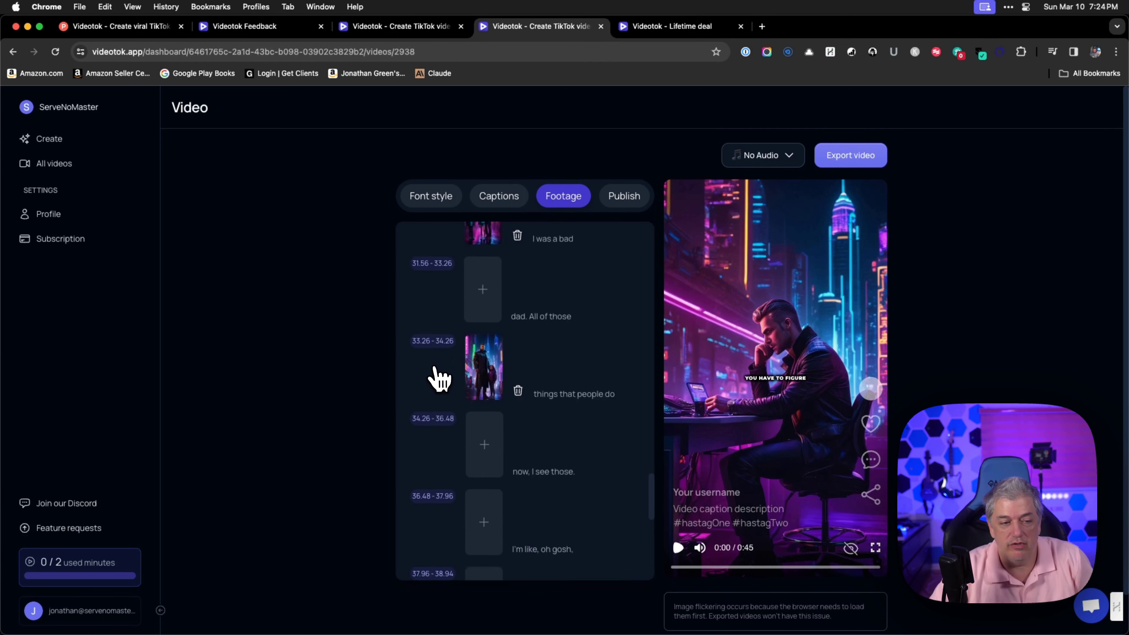
scroll(433, 369, up, 2)
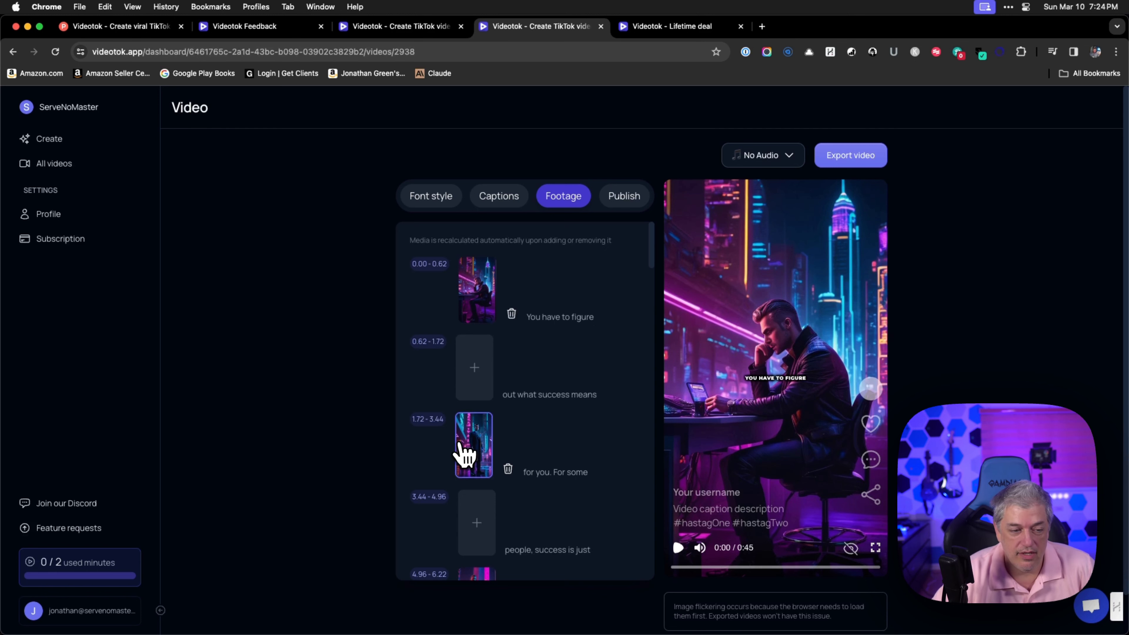
scroll(451, 431, down, 1)
scroll(440, 417, down, 5)
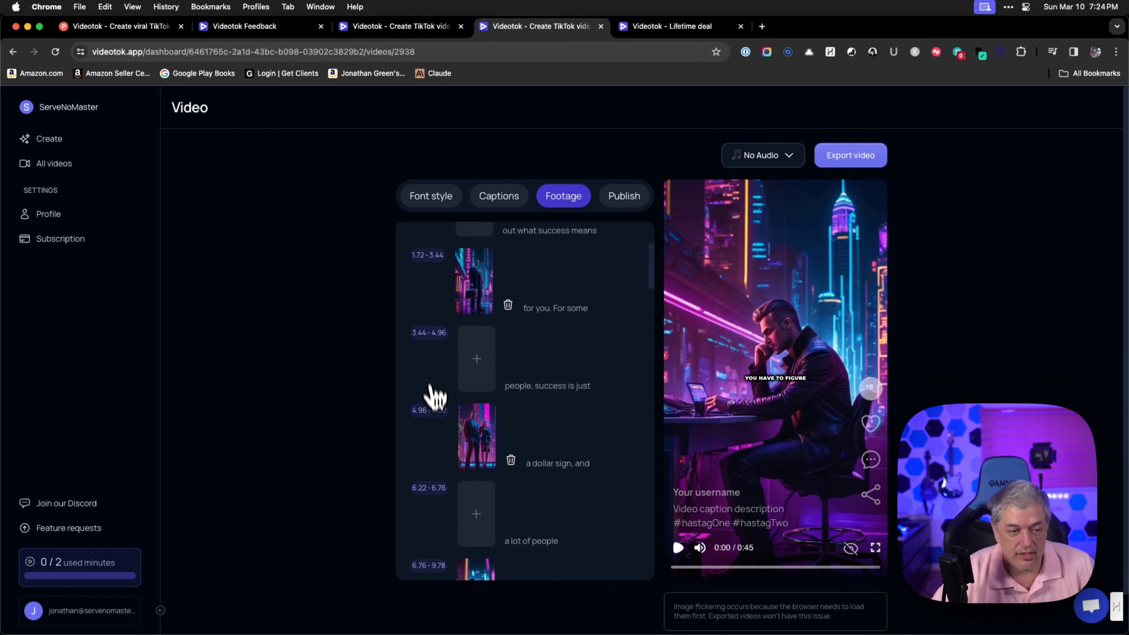
scroll(449, 360, down, 6)
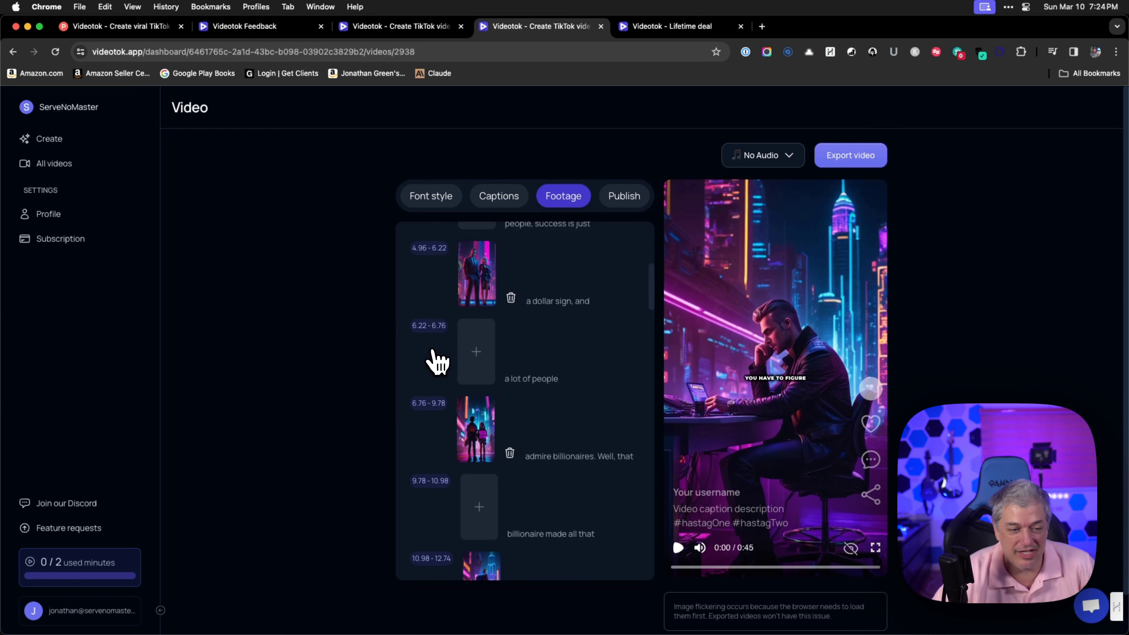
scroll(438, 361, down, 3)
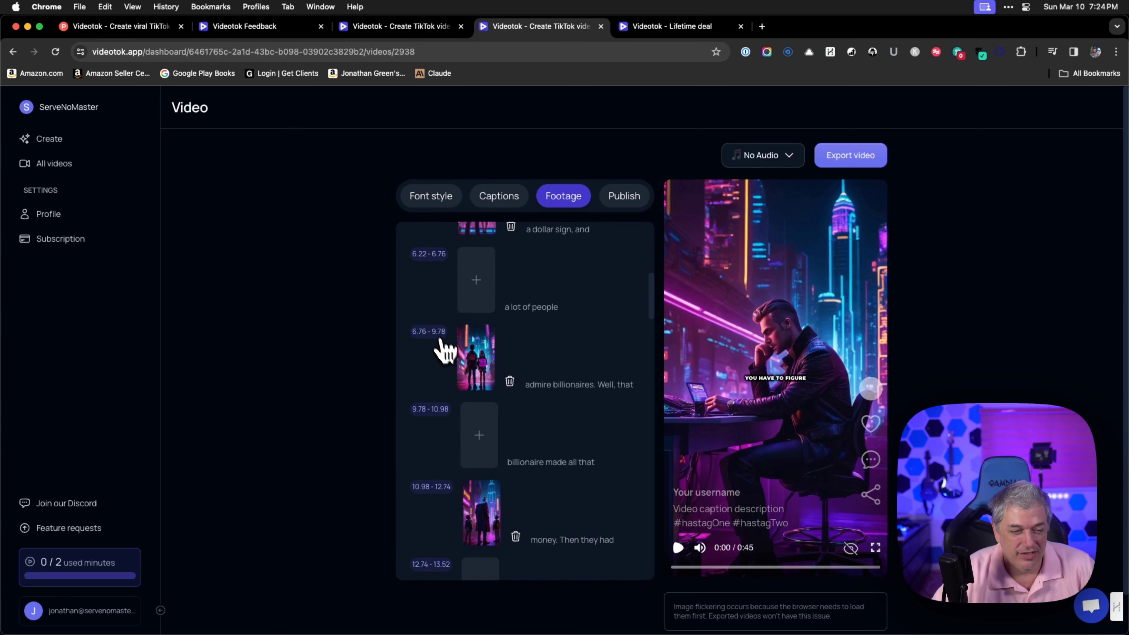
scroll(494, 367, down, 3)
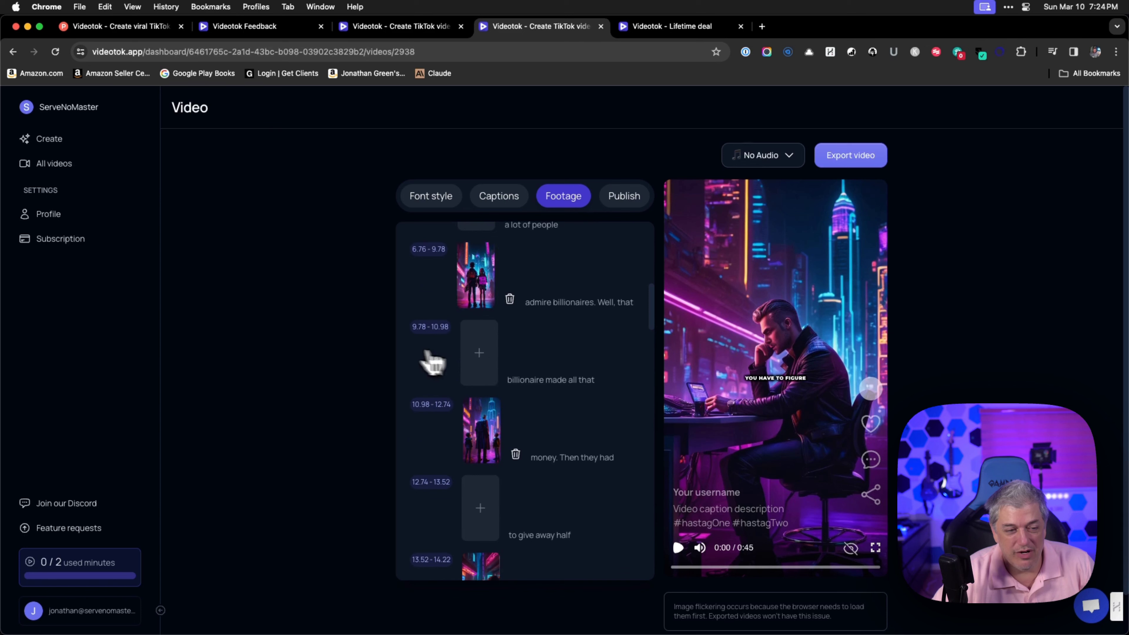
scroll(478, 358, down, 5)
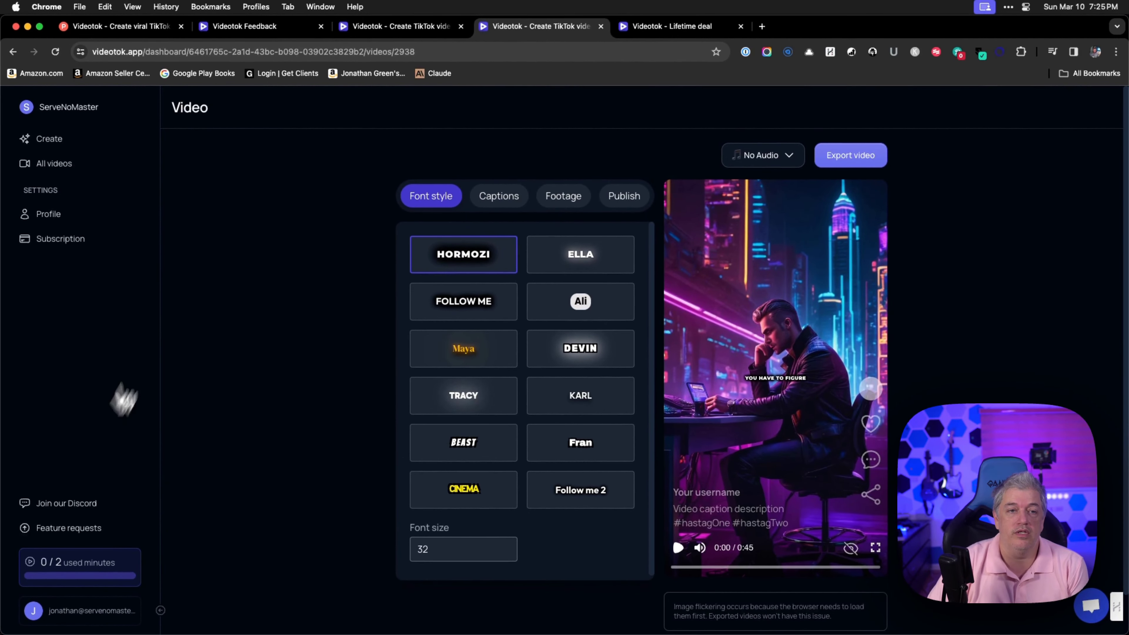
Step: Bring up the Lifetime deal page showing the €199,95 Basic and €599,95 Pro lifetime plans
click(663, 26)
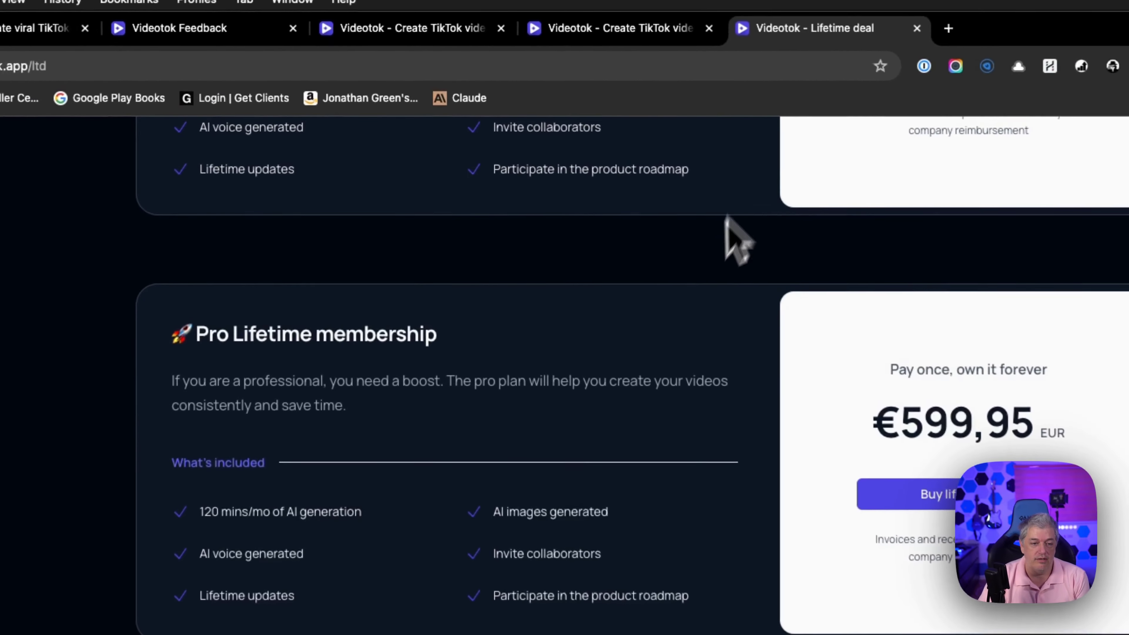
scroll(562, 441, up, 7)
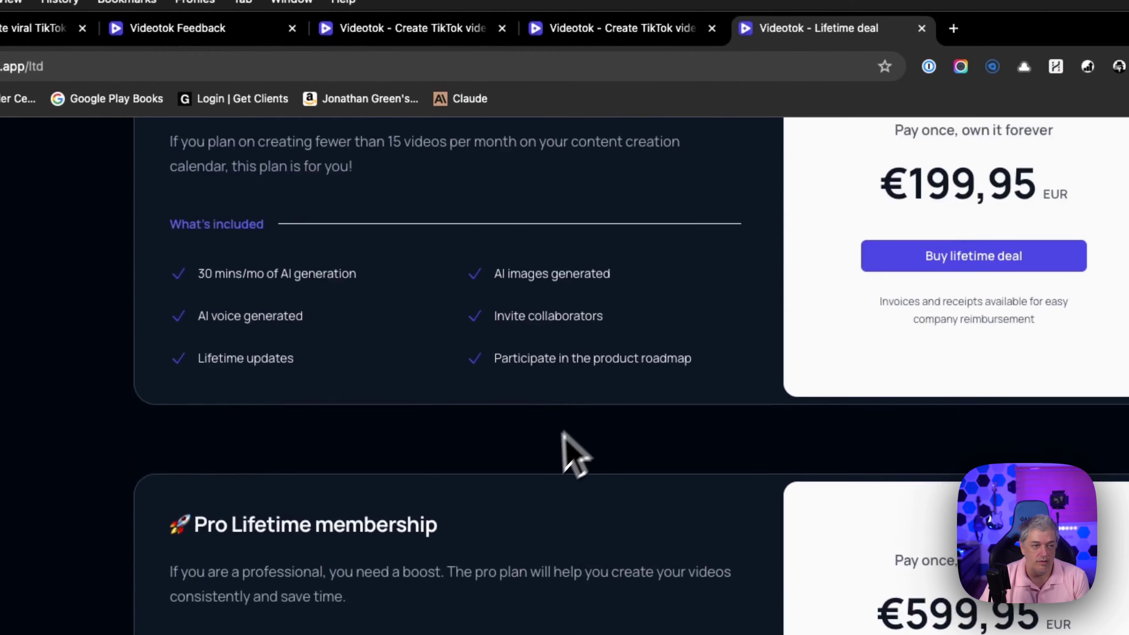